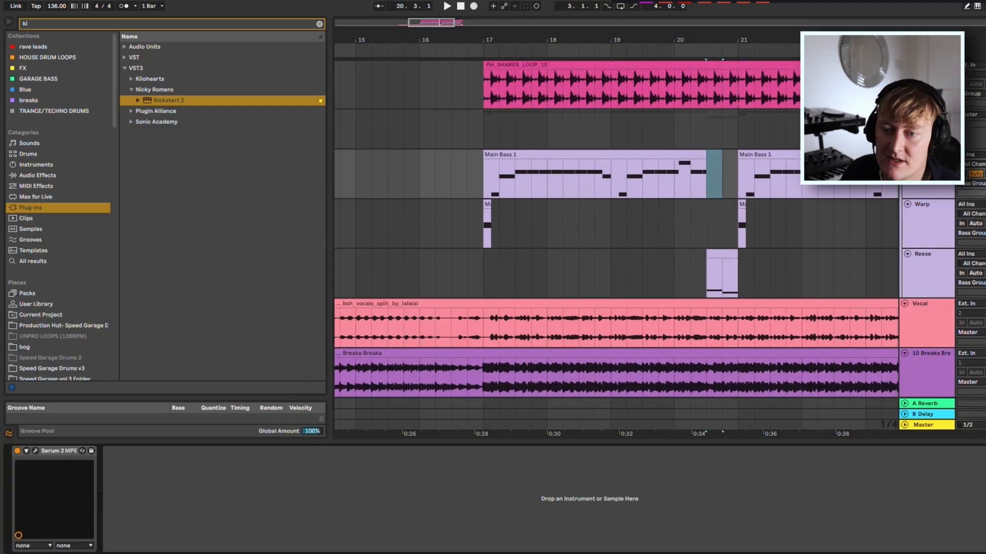
Open the Main Bass track's Serum 2 window and look over its preset initialisation options.
key(super+alt+p)
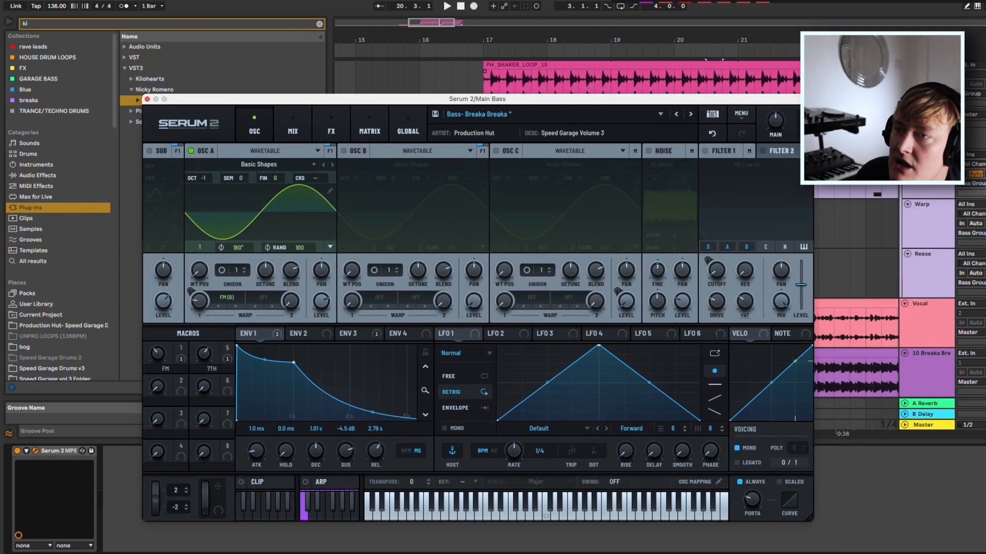
click(741, 114)
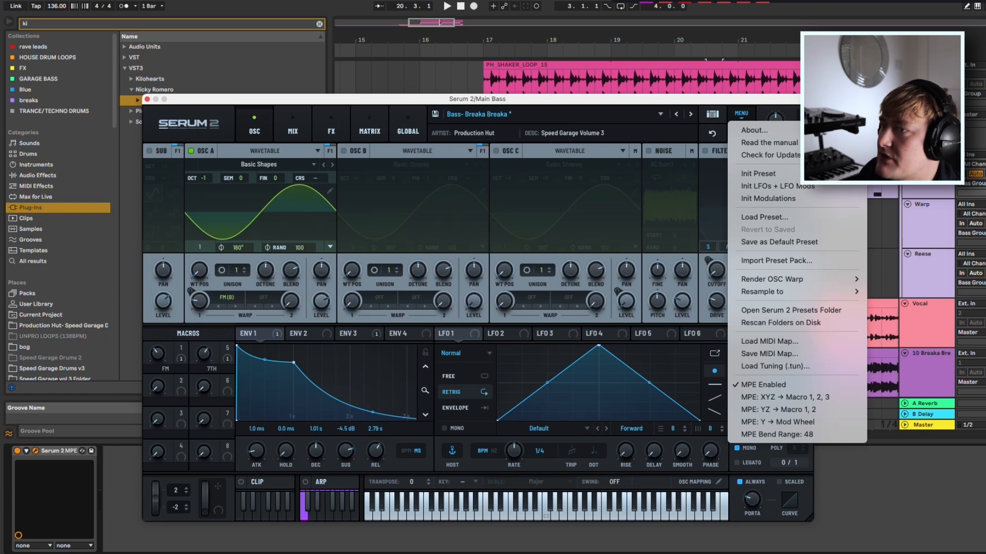
click(407, 123)
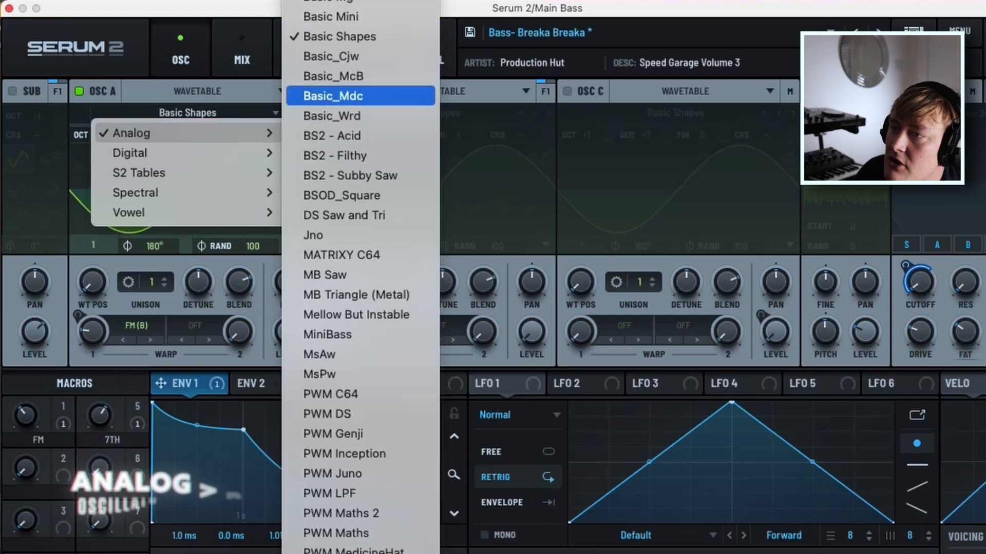
click(341, 36)
drag(199, 270, 200, 272)
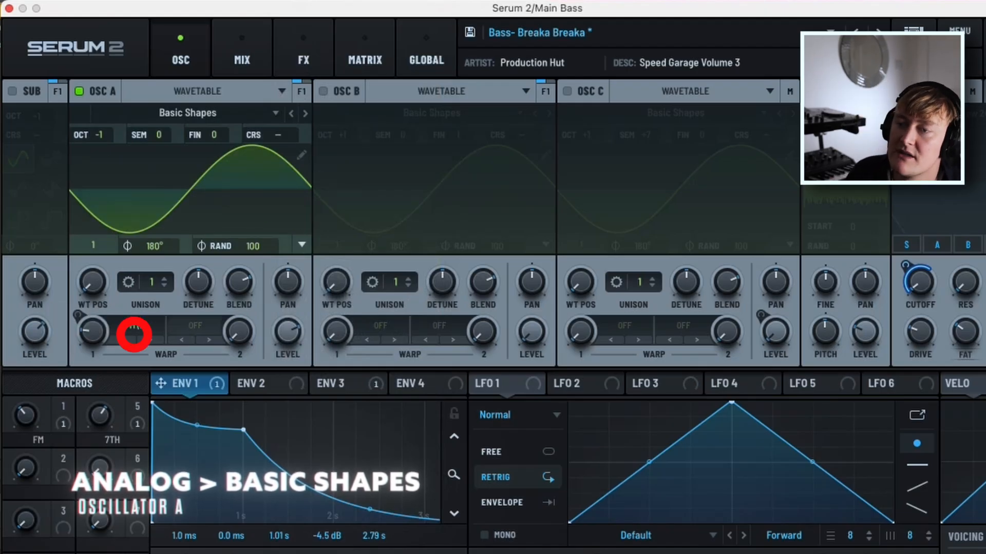
Set oscillator A's first warp mode to FM (B).
click(136, 326)
mouse_move(154, 445)
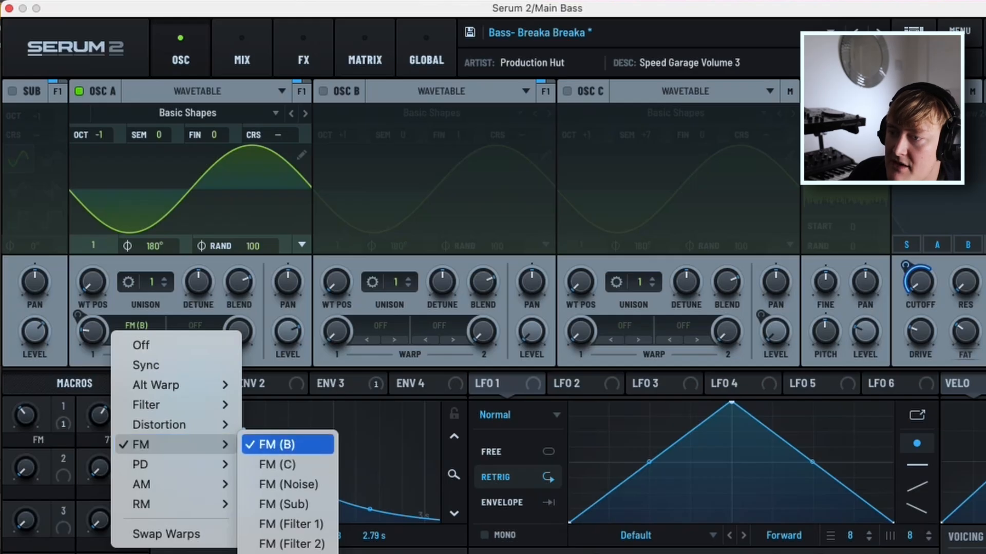
click(277, 444)
Turn on oscillator B with the Basic Shapes wavetable and bring its level down to minimum.
click(323, 92)
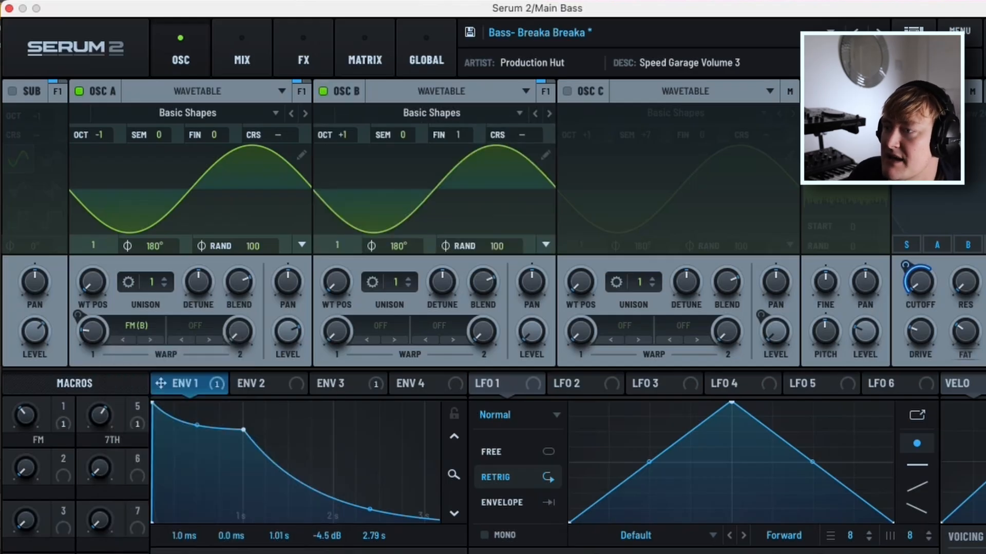
drag(531, 334, 532, 380)
drag(532, 332, 531, 383)
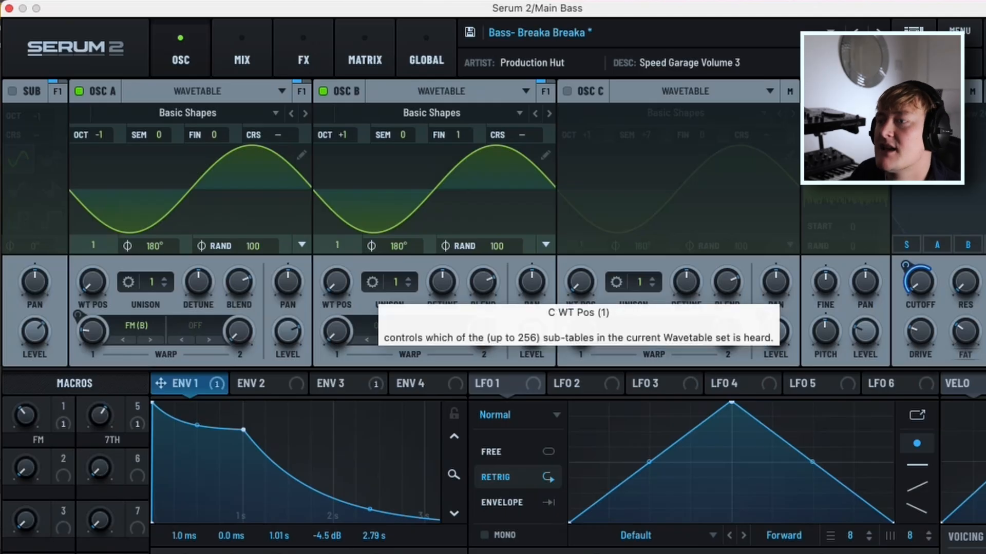
mouse_move(532, 333)
mouse_down()
mouse_move(531, 282)
mouse_move(532, 336)
mouse_up()
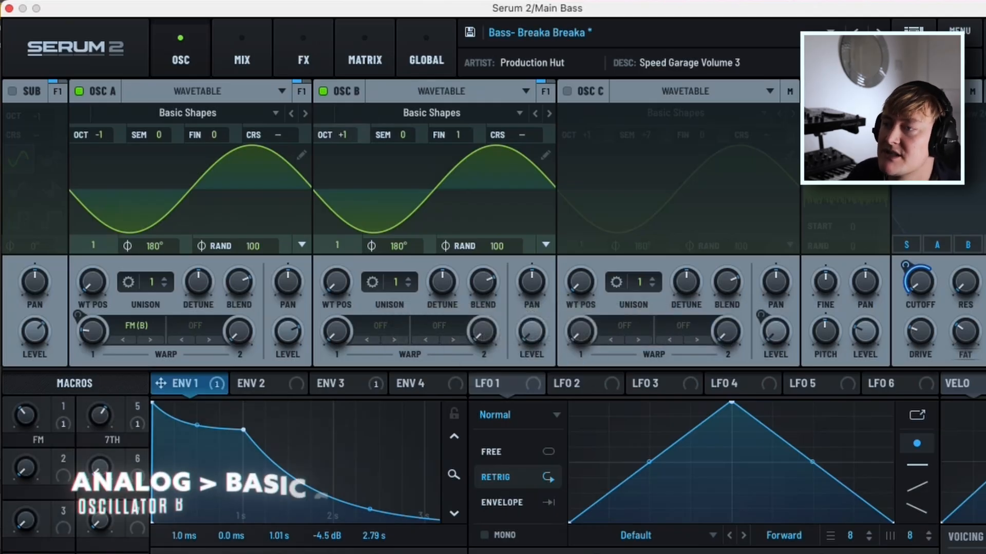
click(431, 113)
mouse_move(431, 134)
click(584, 37)
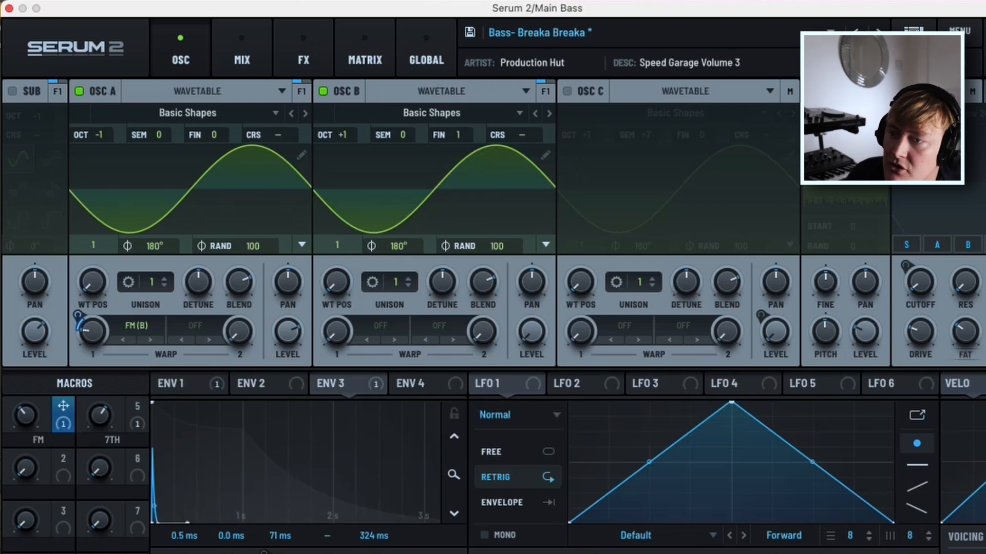
Assign the FM macro to oscillator A's first warp amount and adjust the macro's value.
mouse_move(90, 345)
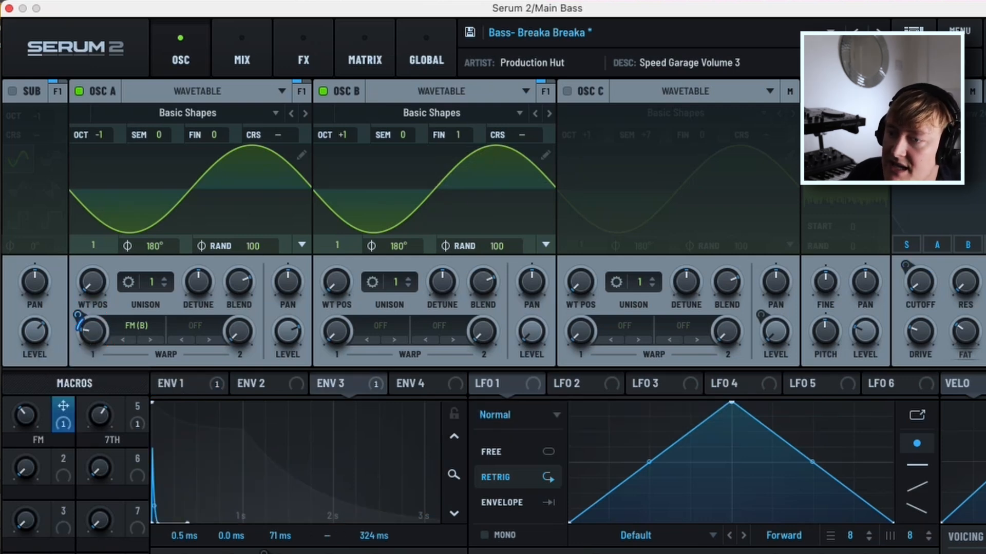
mouse_move(64, 409)
drag(63, 408, 93, 332)
drag(64, 408, 96, 332)
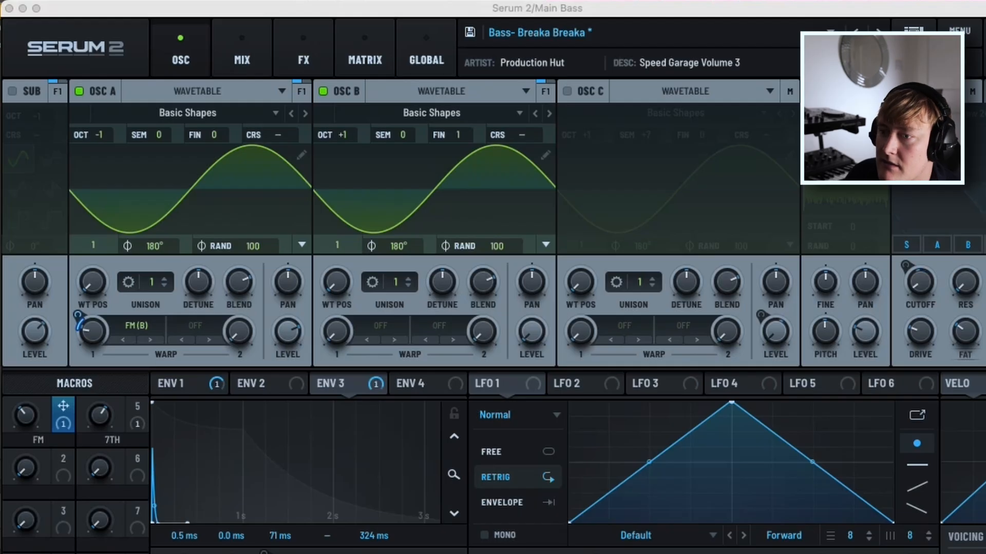
drag(25, 415, 26, 390)
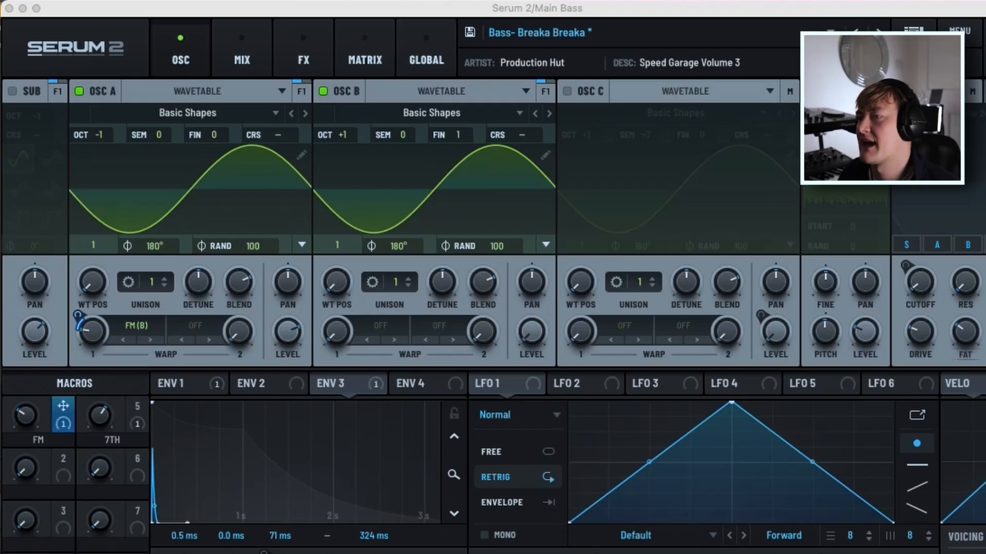
Turn on oscillator C with the Basic Shapes wavetable.
click(566, 91)
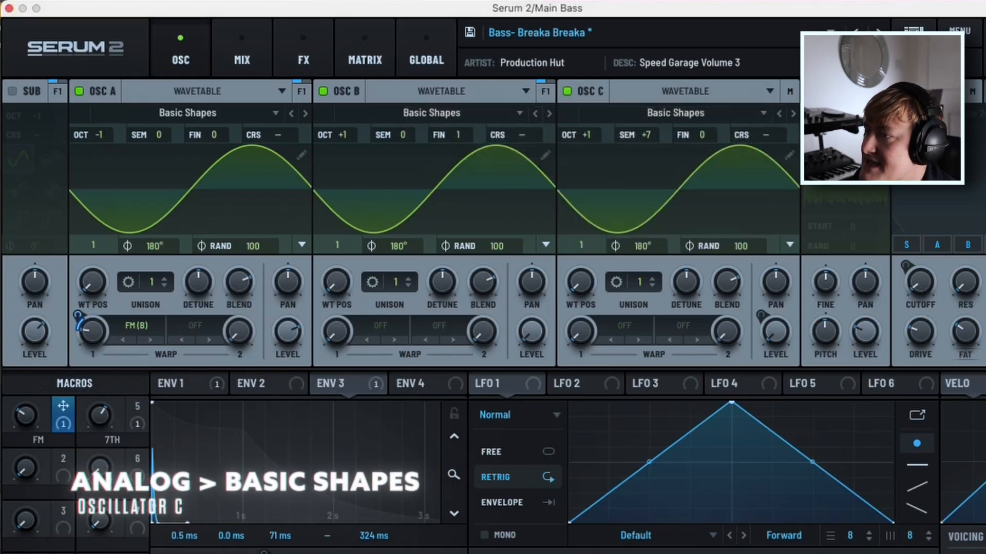
click(675, 113)
key(Escape)
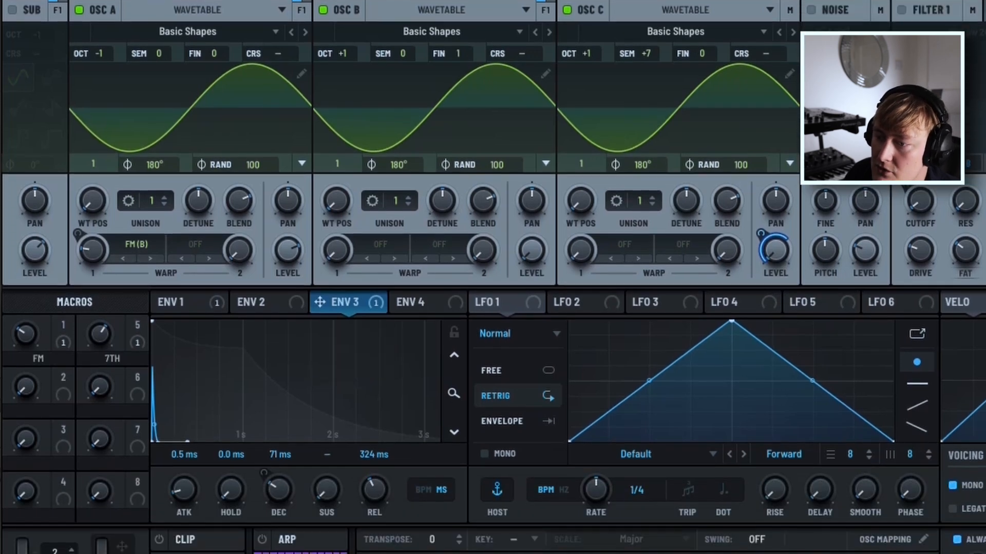
Assign envelope 3 to oscillator C's level and the 7TH macro to envelope 3's decay.
drag(340, 302, 779, 251)
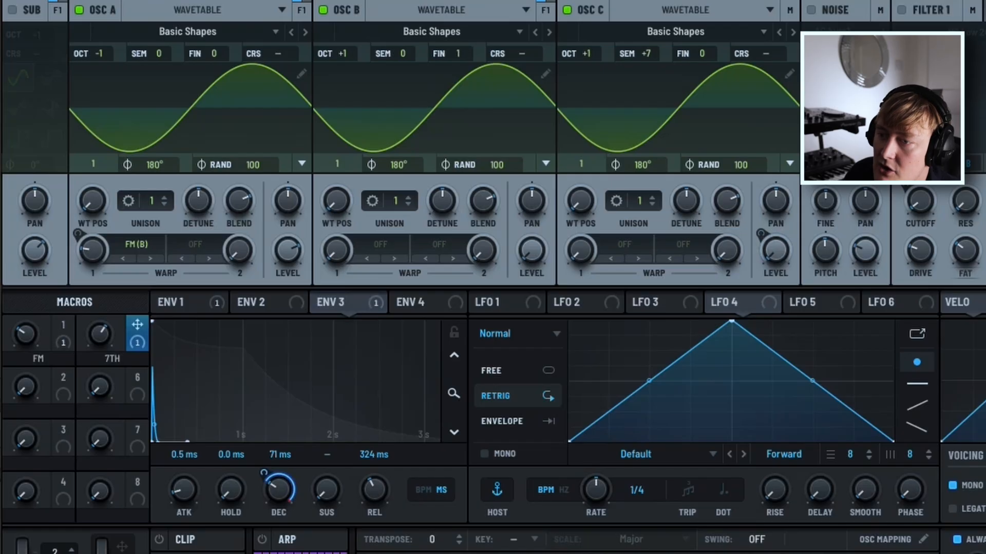
drag(137, 330, 281, 491)
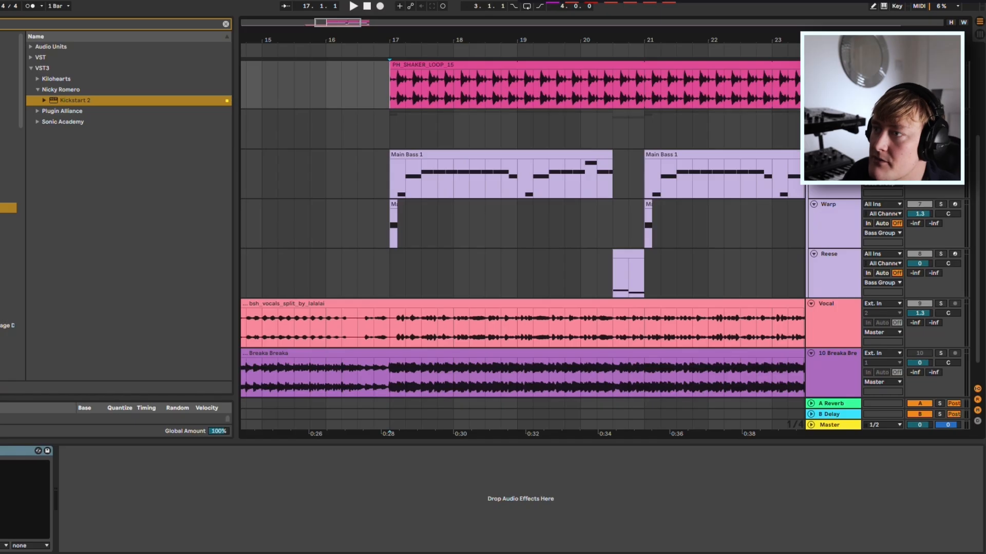
Play the Main Bass from bar 17 and sweep the 7TH macro down to 0 and back up to hear its effect.
key(space)
click(832, 155)
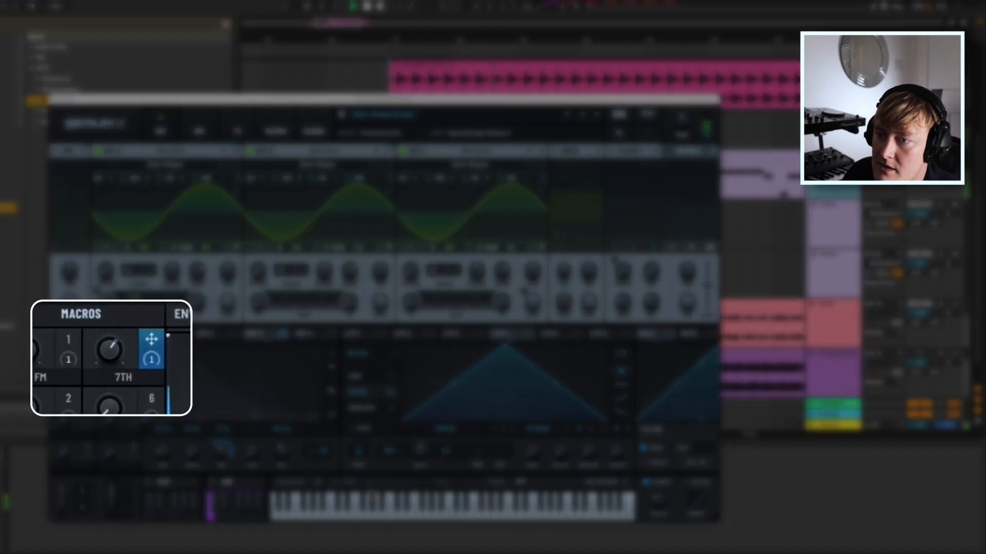
drag(110, 353, 110, 403)
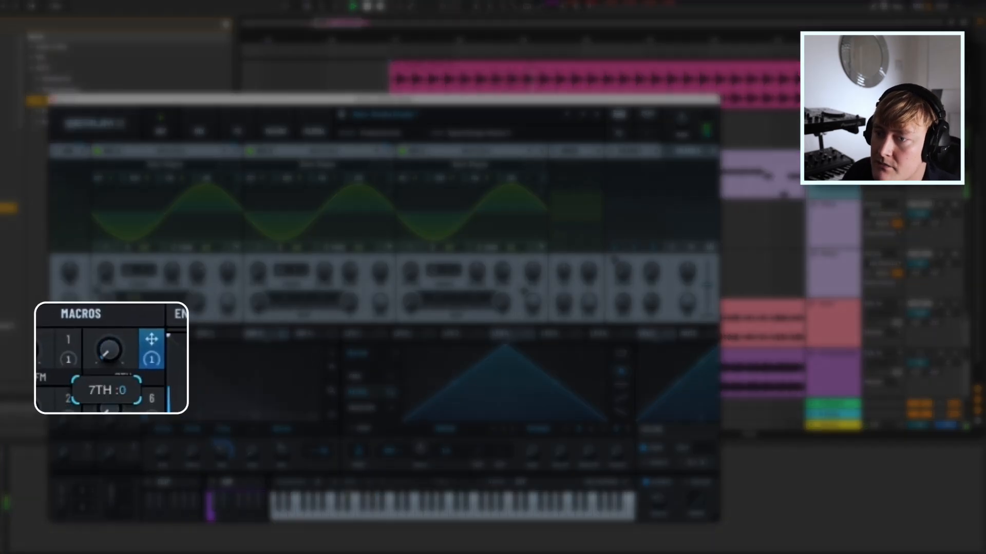
drag(109, 351, 110, 300)
drag(110, 351, 110, 372)
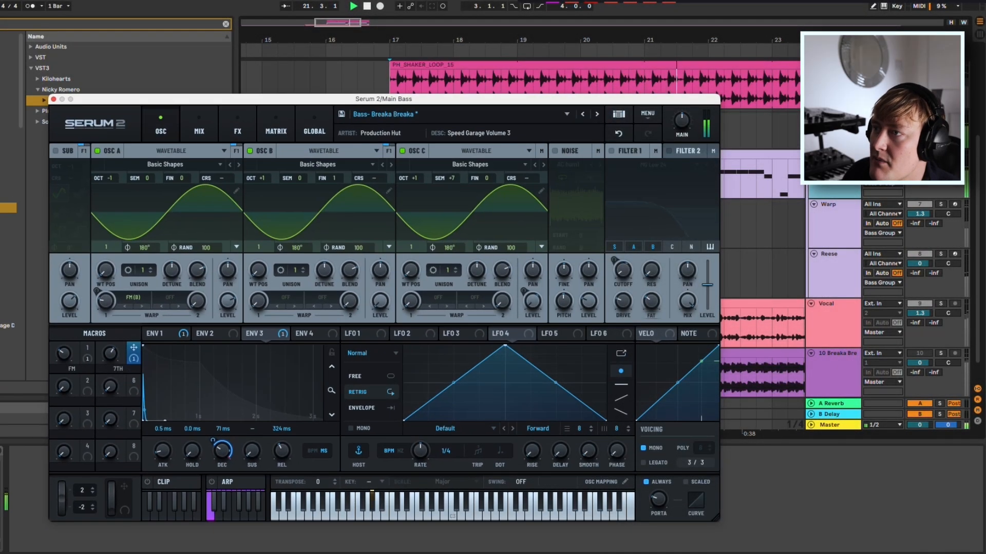
key(space)
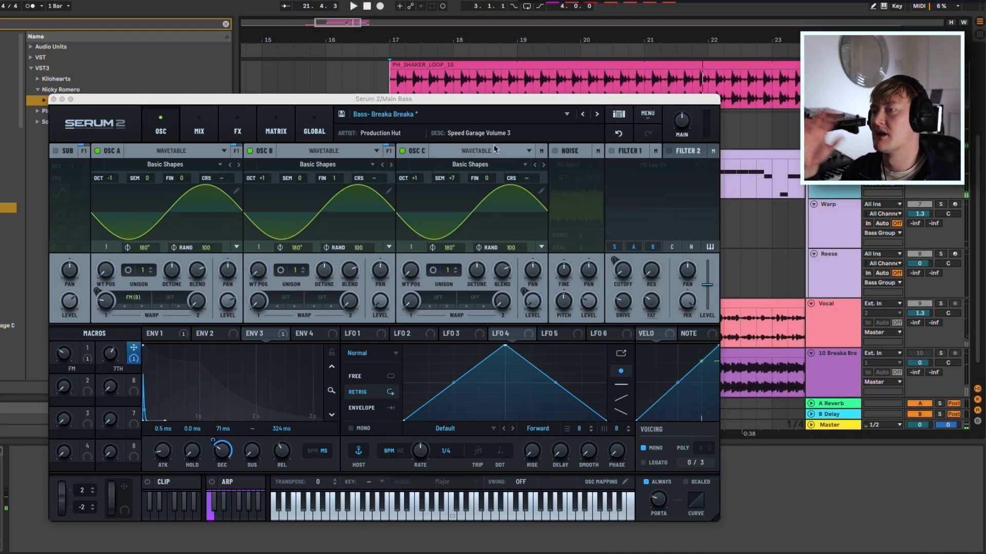
drag(110, 354, 110, 351)
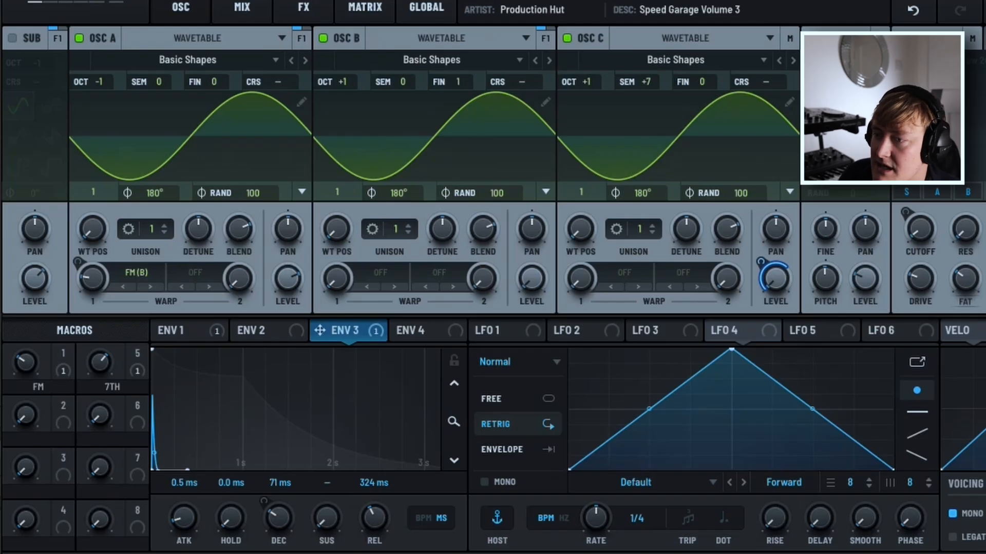
Link envelope 3 to oscillator C's level, and modulate the cutoff of the MG Low 24 filter with envelope 1.
drag(343, 331, 839, 286)
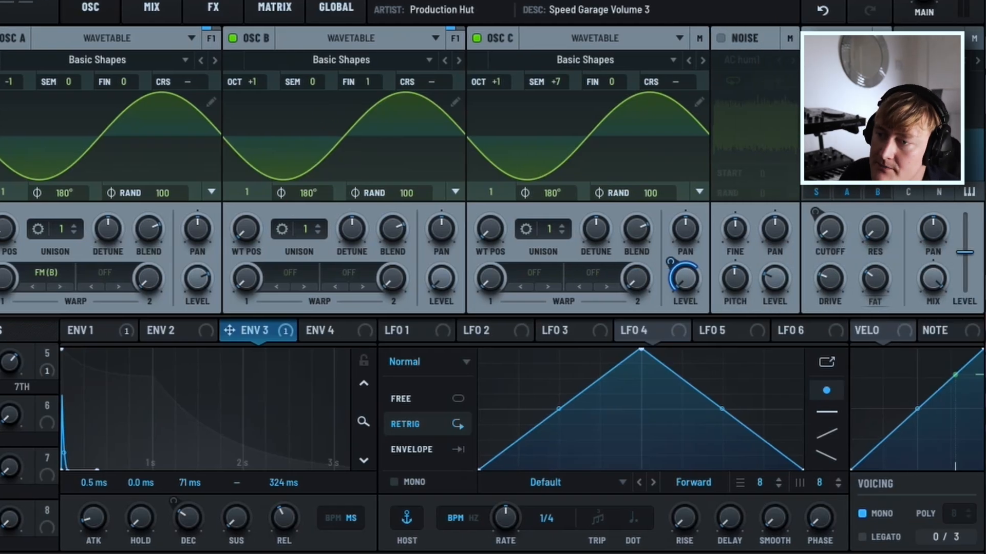
click(178, 331)
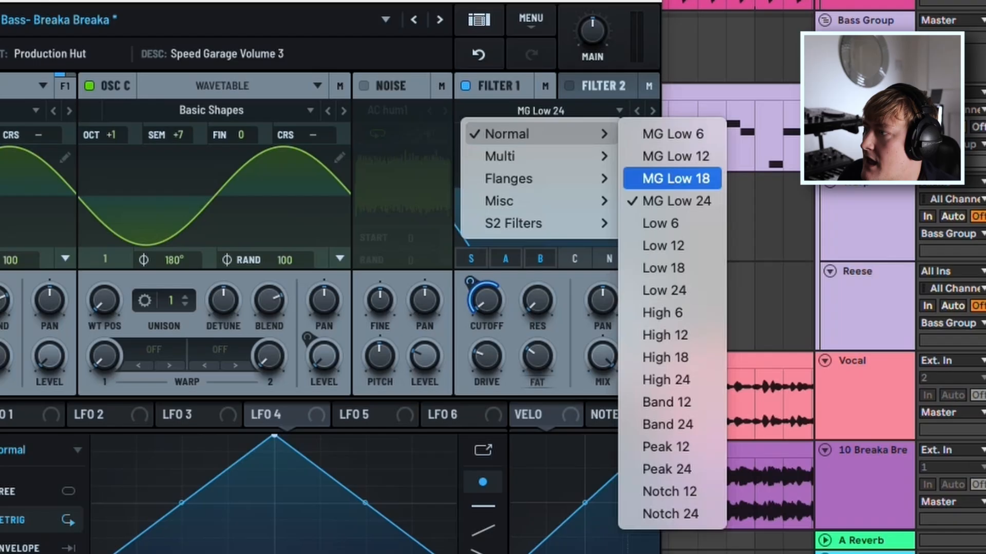
click(675, 201)
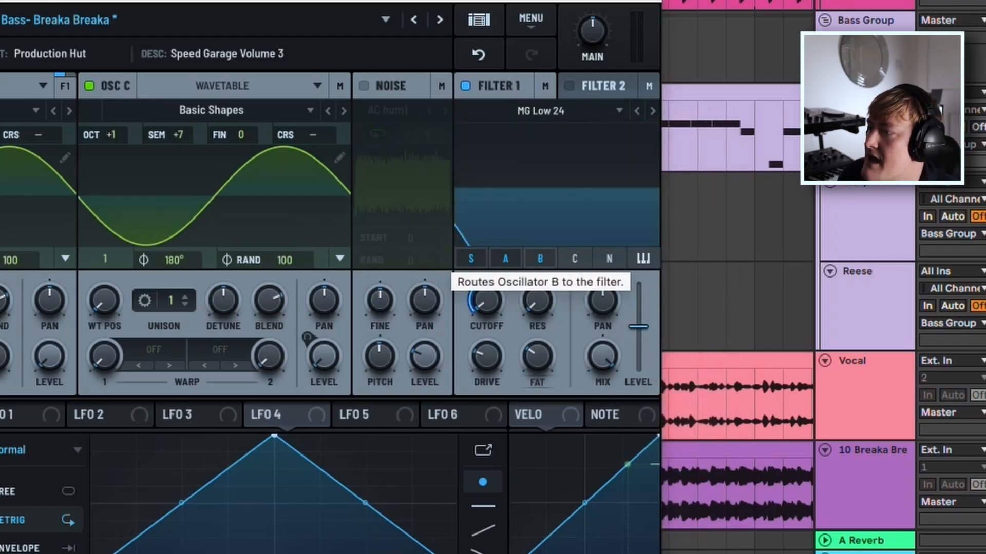
drag(487, 300, 486, 301)
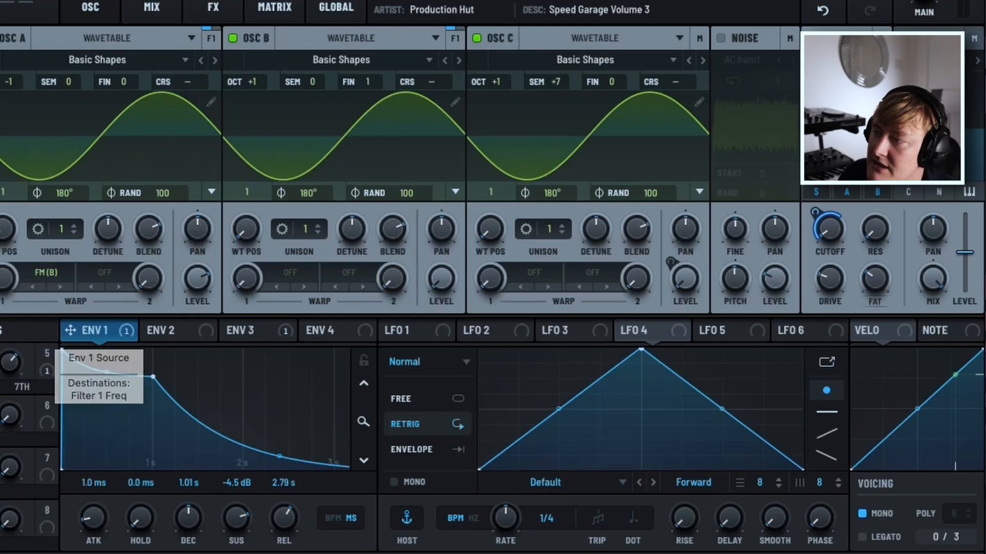
drag(97, 330, 831, 230)
mouse_move(815, 212)
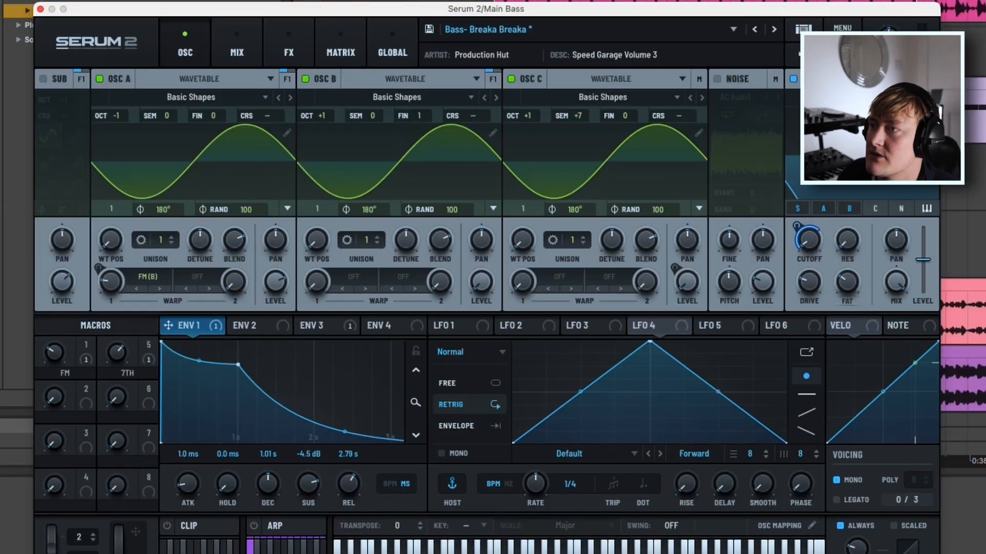
During playback, lower envelope 1's sustain to -6.0 dB with a decay of 995 ms.
key(space)
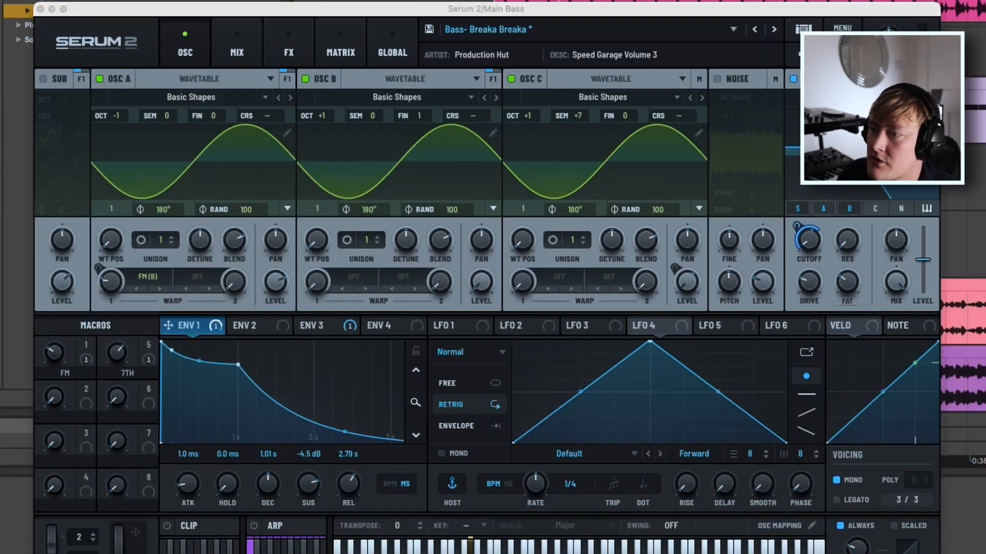
mouse_move(238, 364)
mouse_down()
mouse_move(238, 439)
mouse_move(238, 365)
mouse_move(336, 354)
mouse_move(202, 367)
mouse_move(287, 362)
mouse_move(236, 371)
mouse_up()
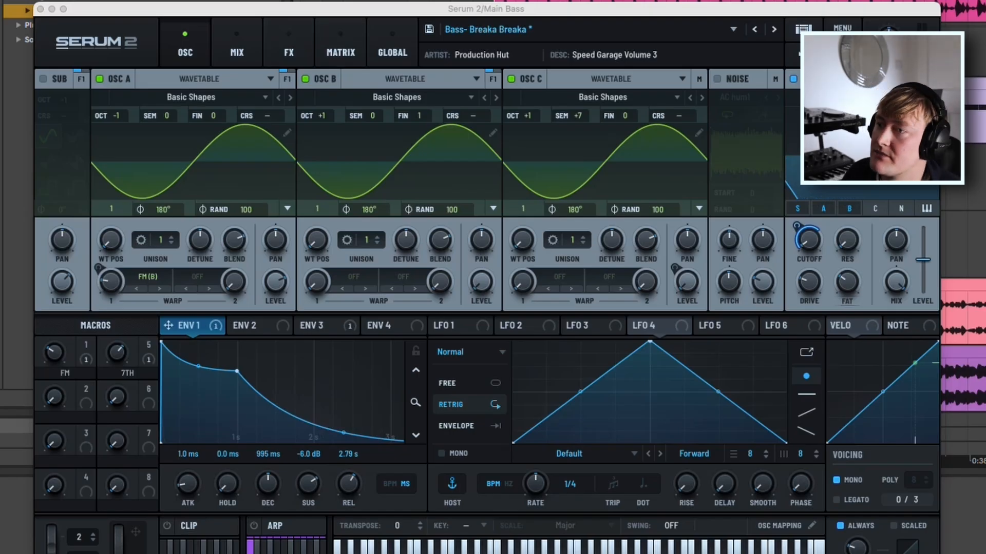
click(307, 33)
click(183, 43)
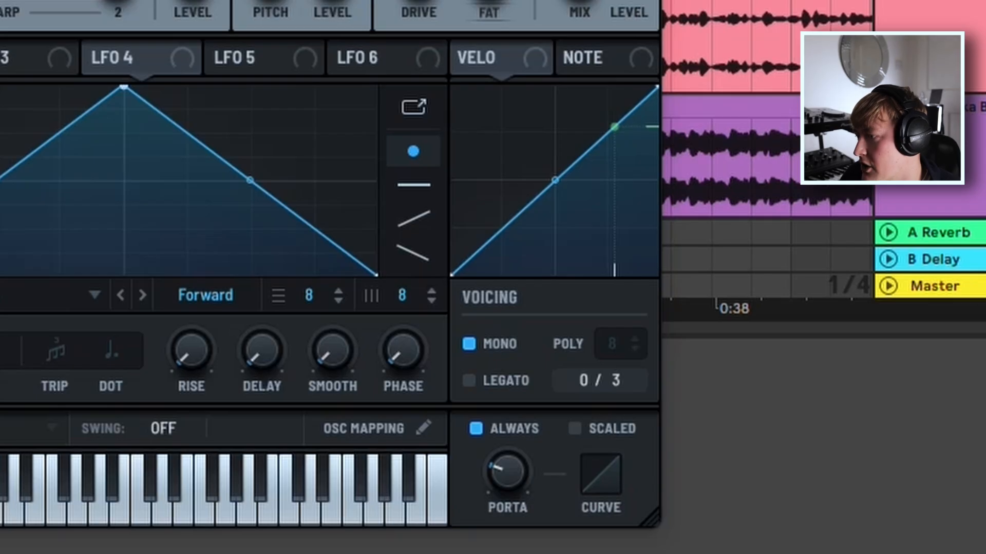
Toggle mono voicing off and back on, and adjust the portamento time while playing the bass.
click(469, 344)
click(469, 344)
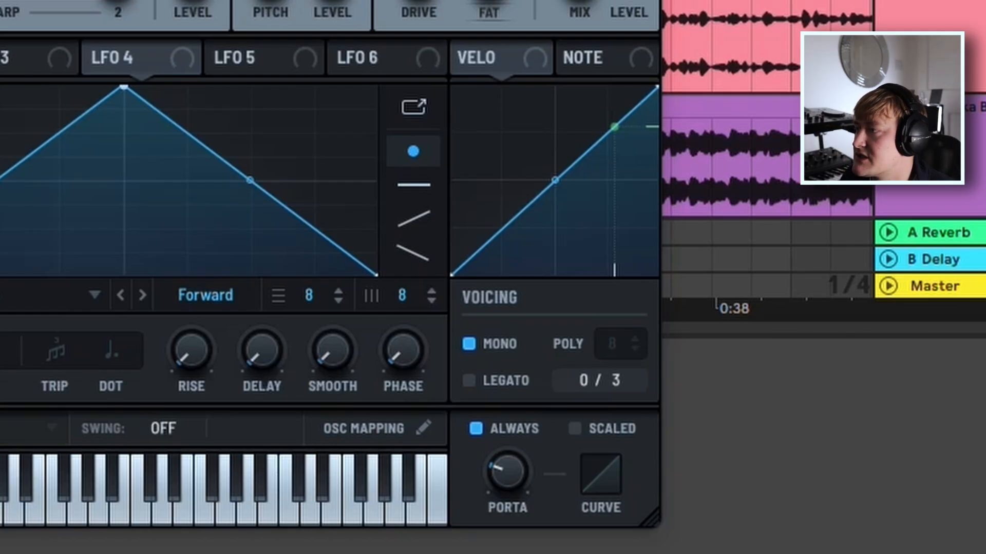
key(space)
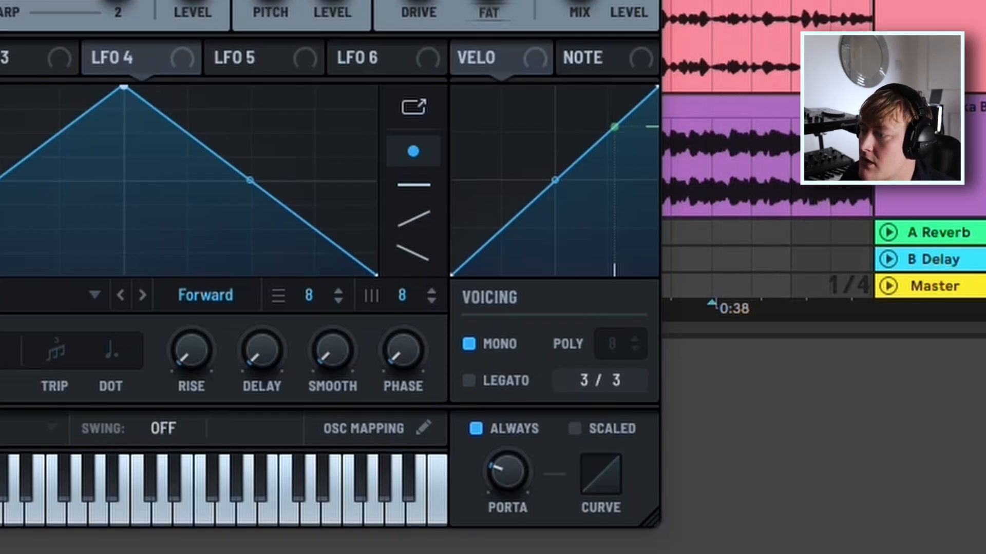
drag(507, 471, 507, 461)
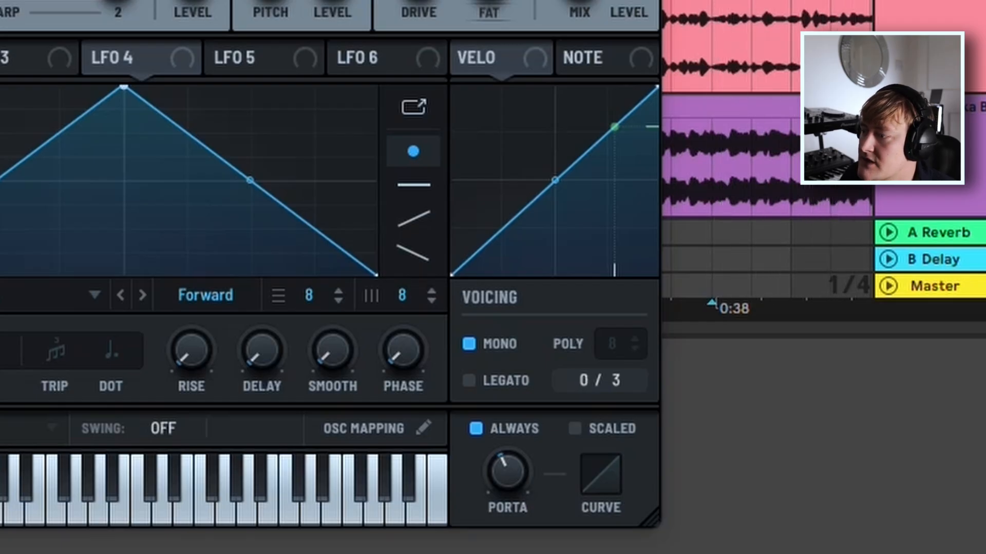
drag(507, 471, 507, 479)
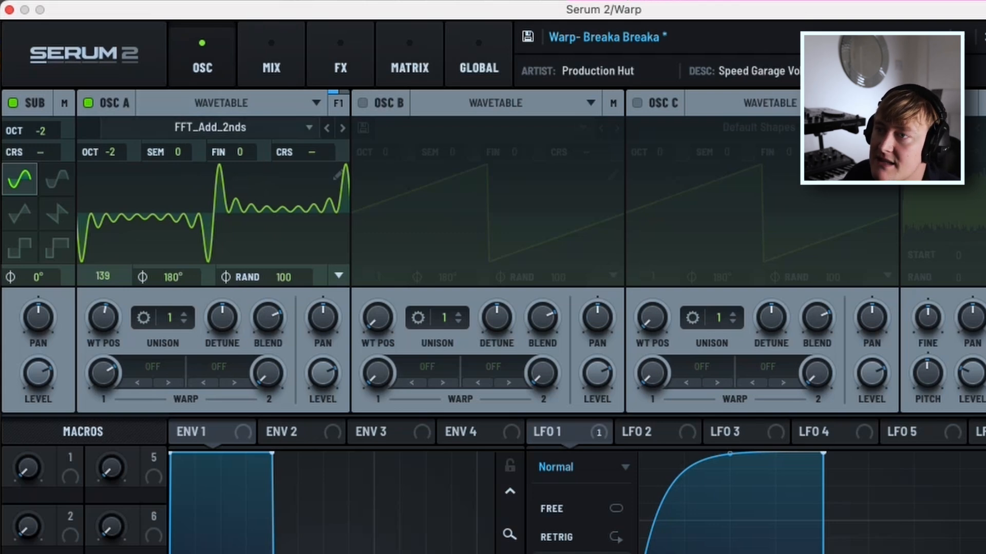
In the Warp track's Serum 2, choose the digital FFT_Add_2nds wavetable for oscillator A and set its wavetable position to 141.
click(210, 127)
mouse_move(276, 174)
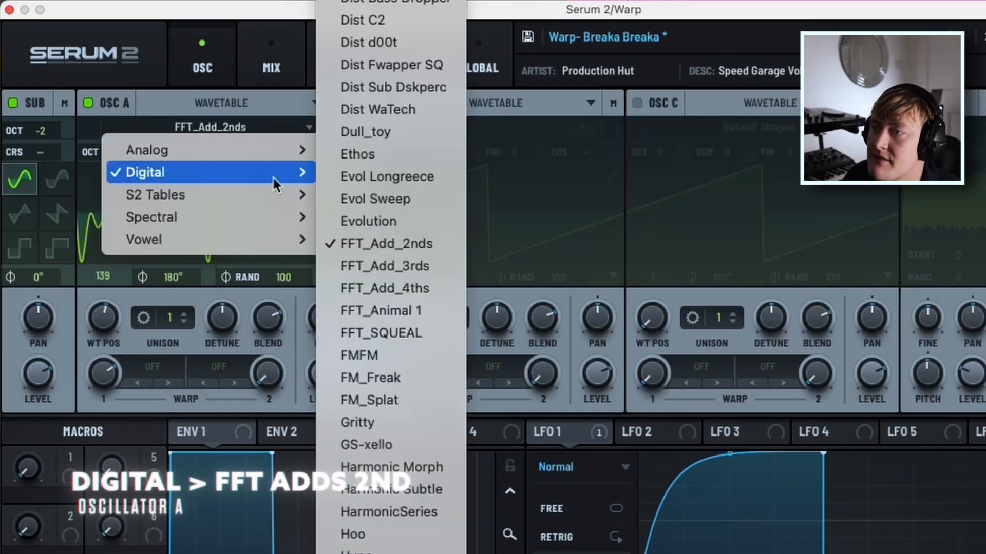
click(425, 246)
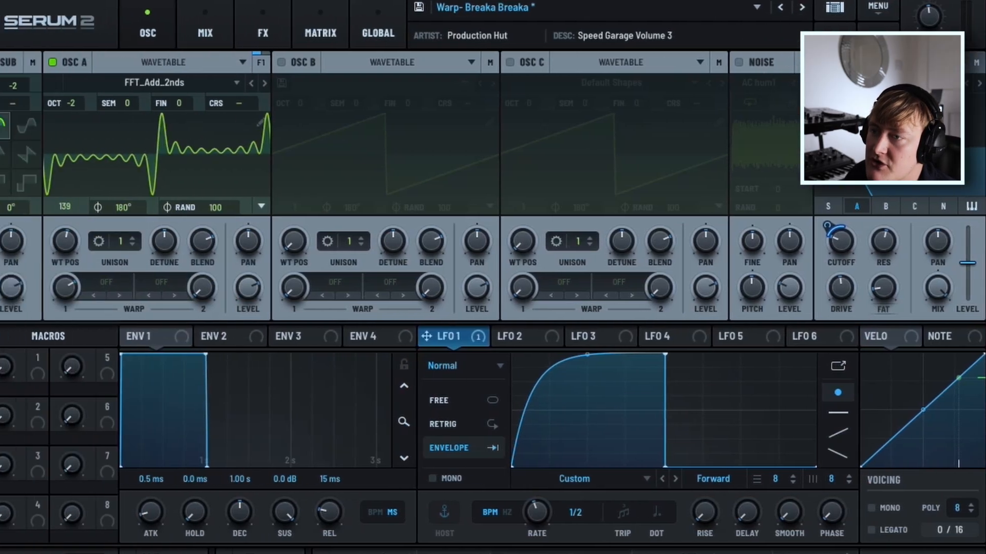
drag(65, 241, 65, 336)
drag(86, 241, 85, 146)
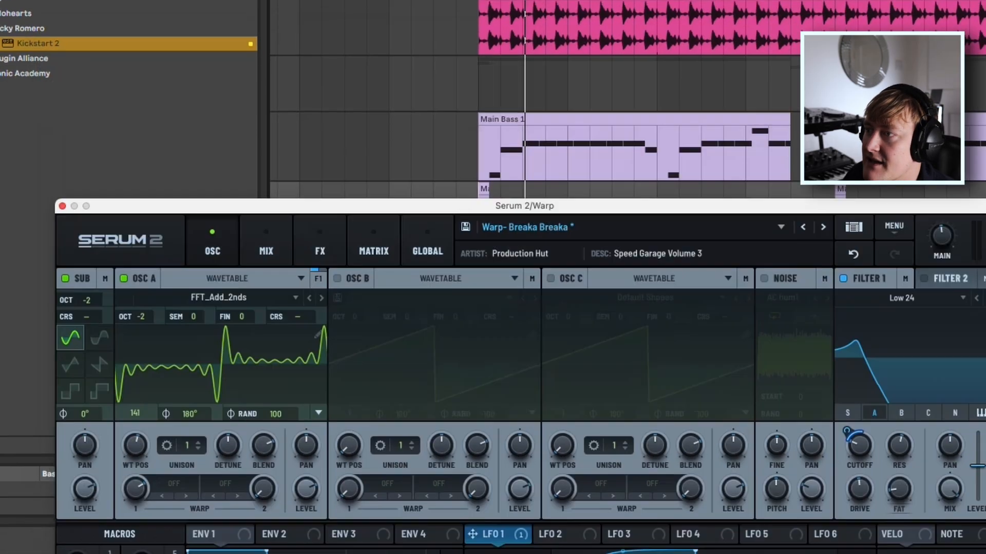
Audition the warp bass while adjusting oscillator A's wavetable position, and set it to 137.
key(space)
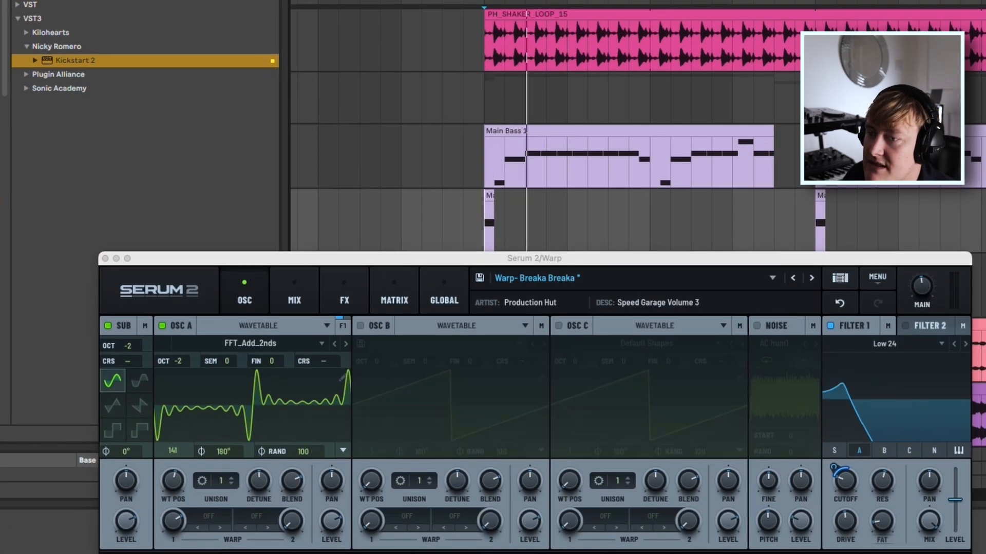
drag(173, 481, 173, 450)
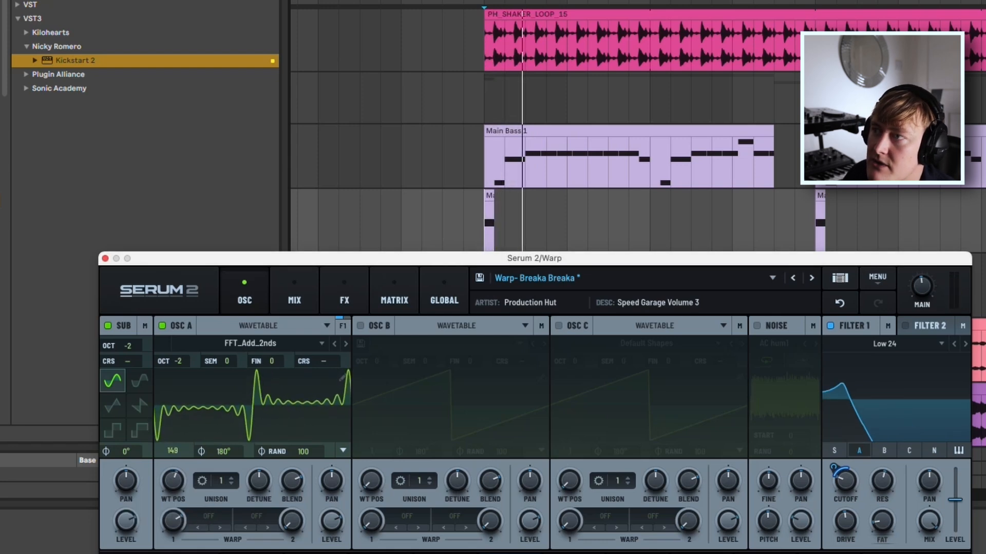
key(space)
key(space)
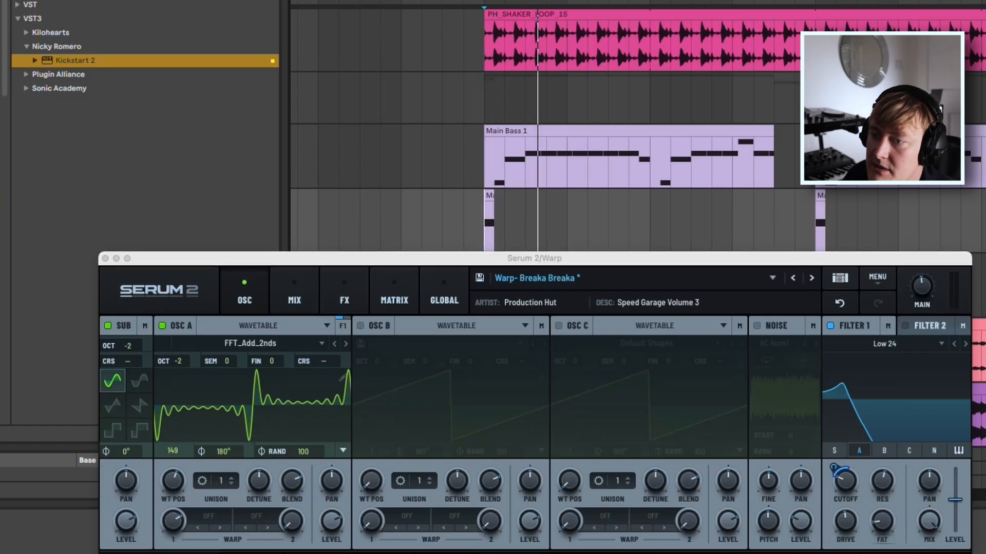
drag(173, 481, 173, 485)
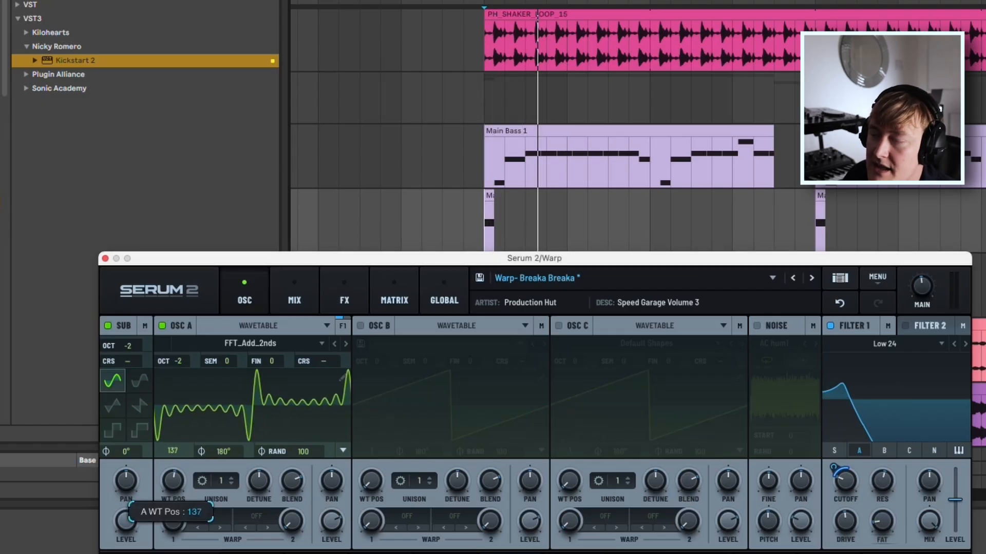
key(space)
Modulate the cutoff of filter 1 with LFO 1 in the Warp patch.
drag(534, 258, 450, 16)
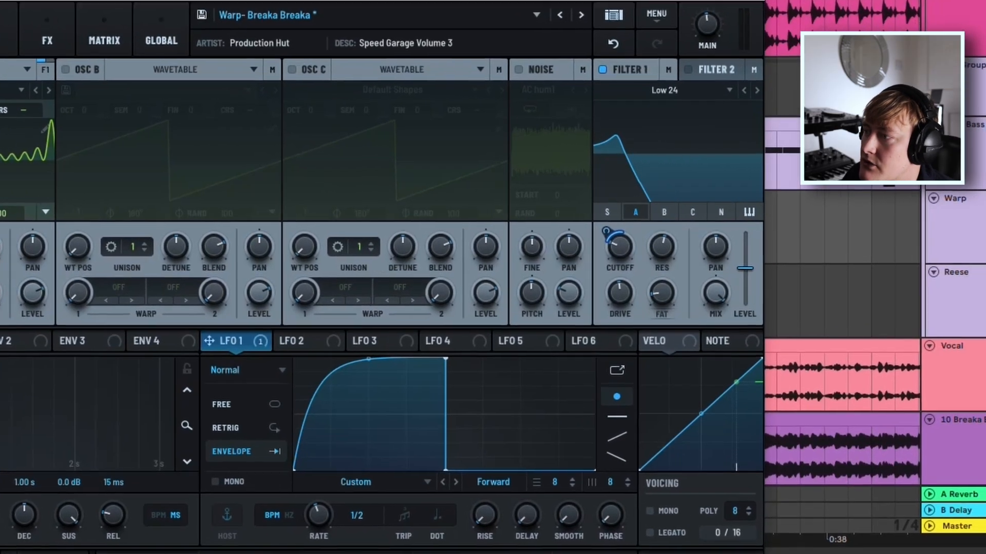
drag(401, 320, 778, 248)
drag(629, 260, 609, 247)
drag(195, 342, 609, 248)
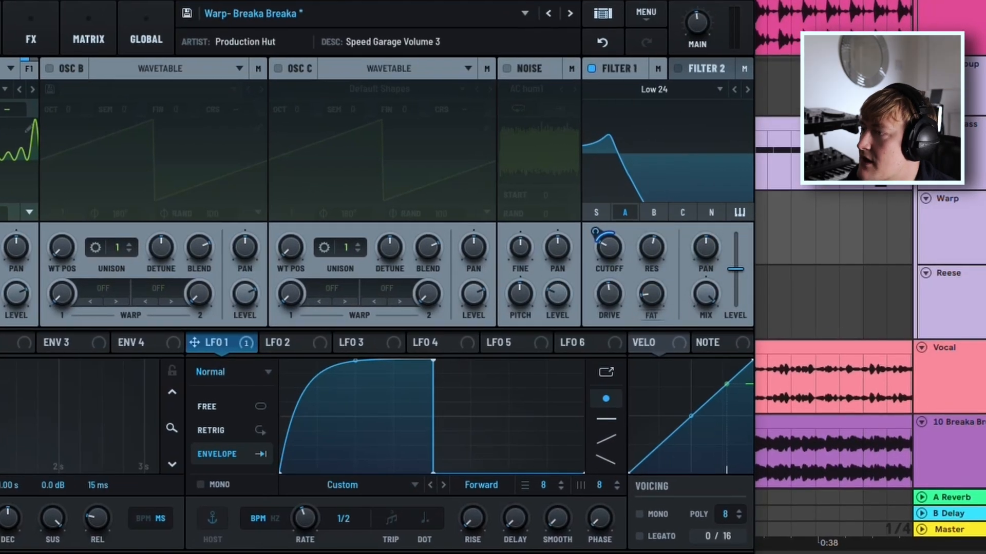
Reshape LFO 1 with a softer curved rise and extend its end point so the level falls in a slope.
drag(356, 361, 355, 403)
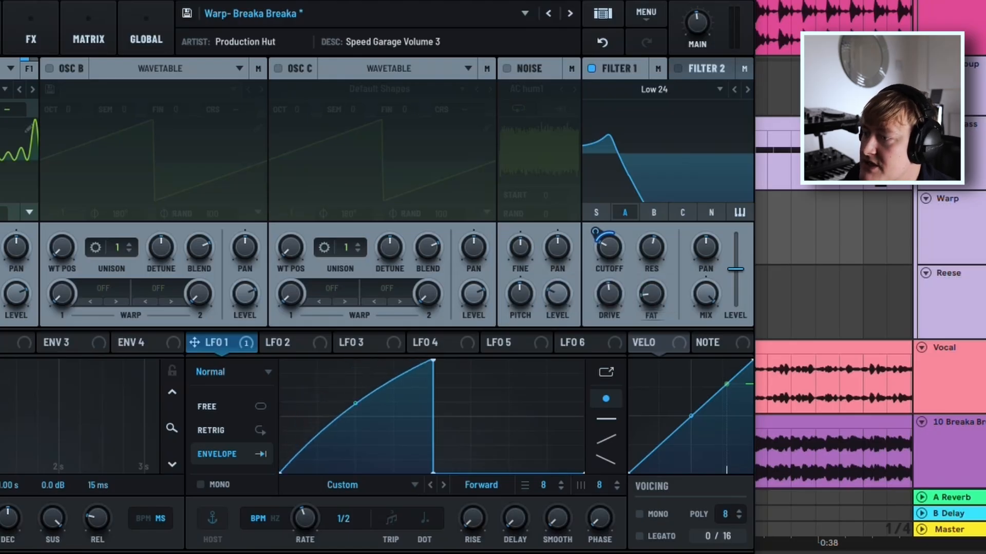
drag(433, 472, 493, 473)
drag(355, 403, 355, 374)
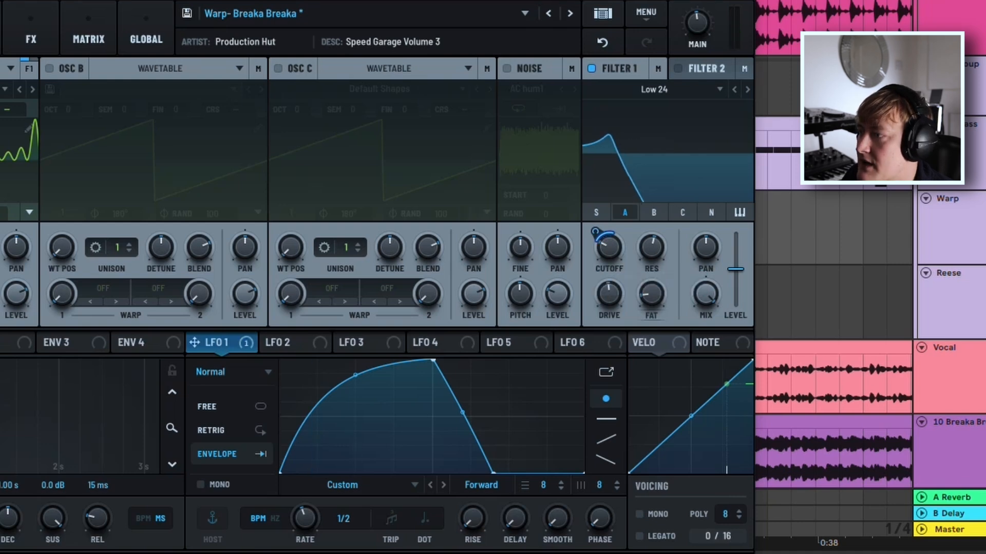
Review the Warp patch's distortion effect settings and LFO 1's rate.
click(31, 31)
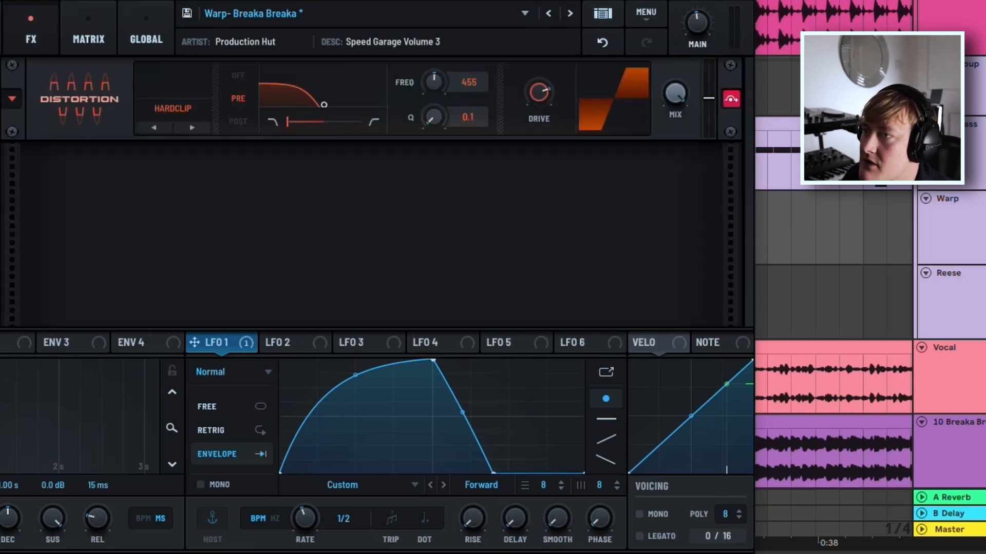
click(1, 31)
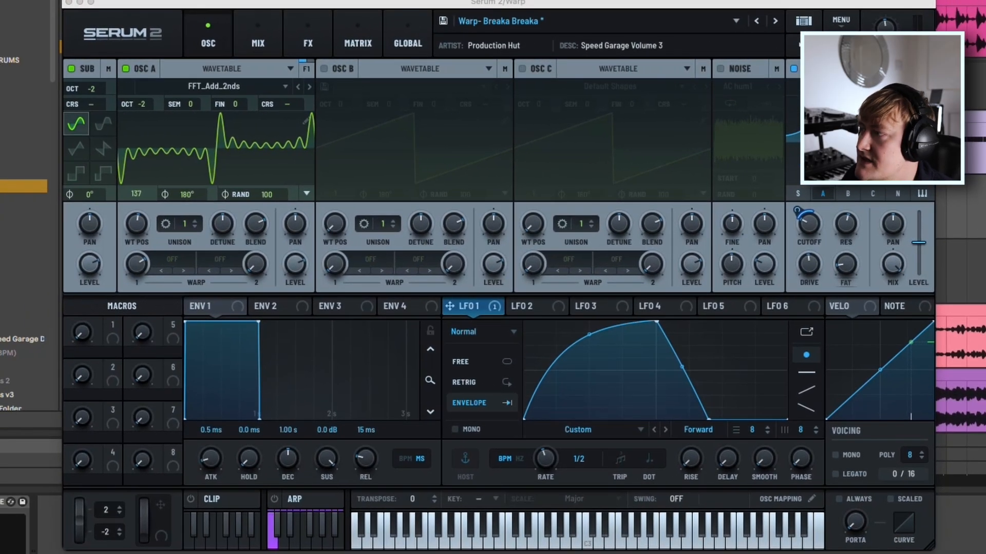
click(548, 459)
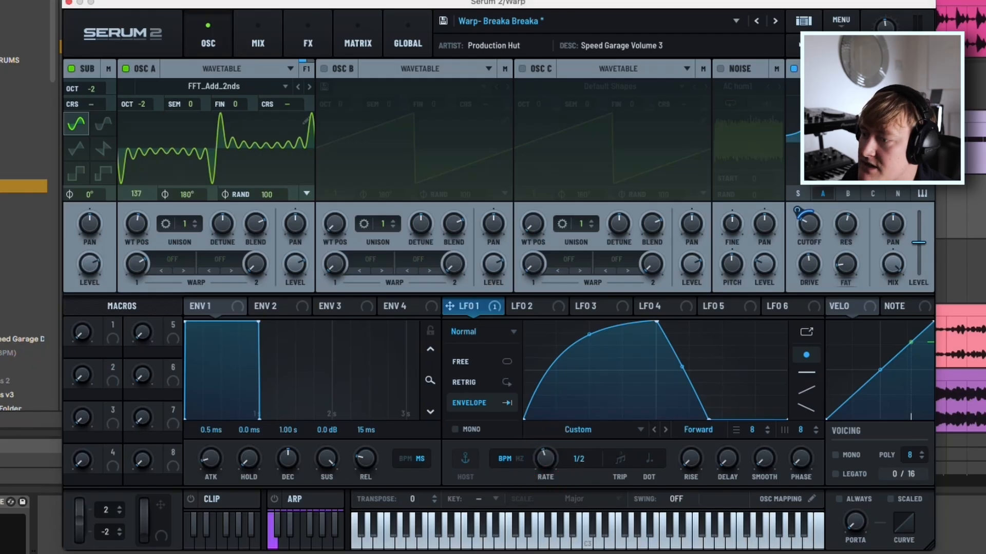
drag(546, 459, 546, 453)
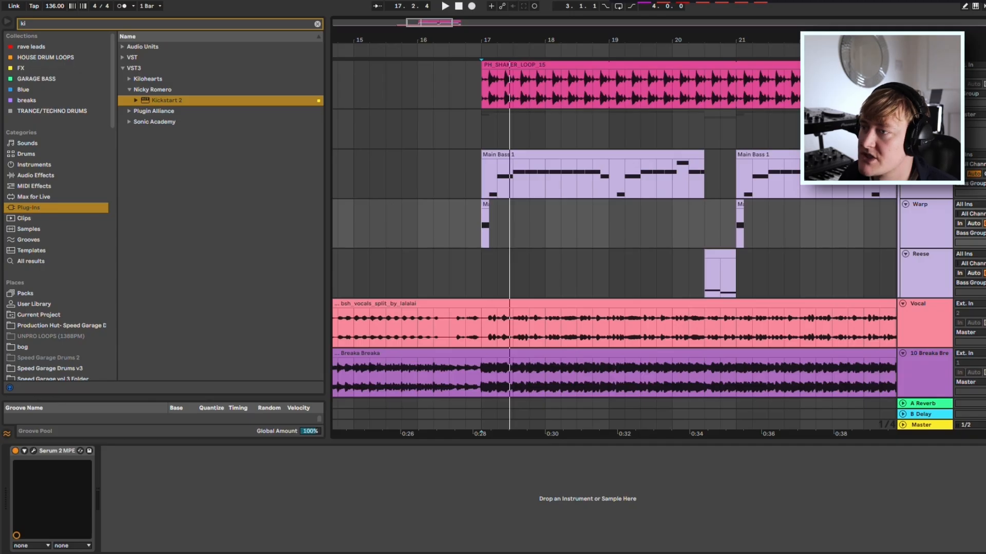
Open the Warp clip at bar 17 in an enlarged note editor and examine its notes.
double_click(485, 204)
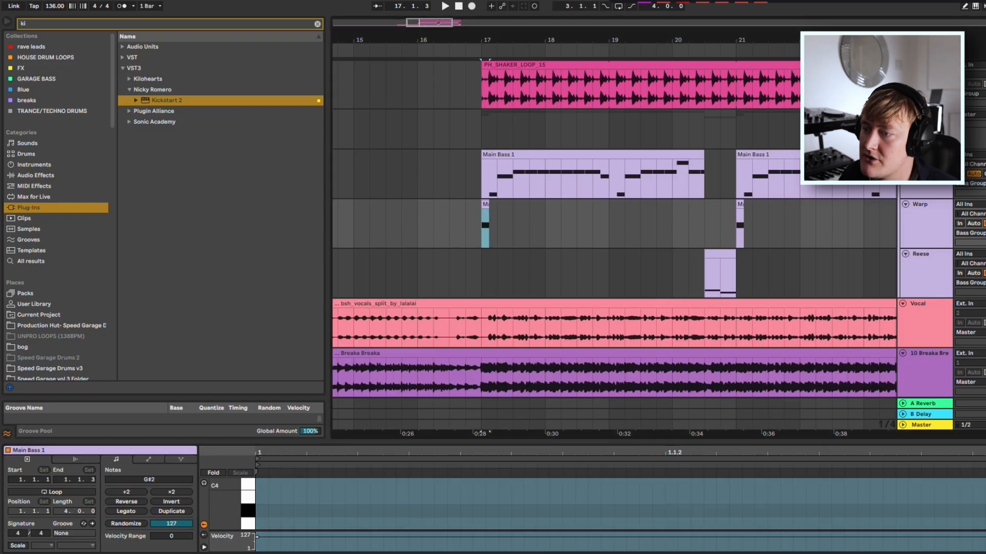
drag(565, 444, 565, 119)
click(577, 324)
click(577, 375)
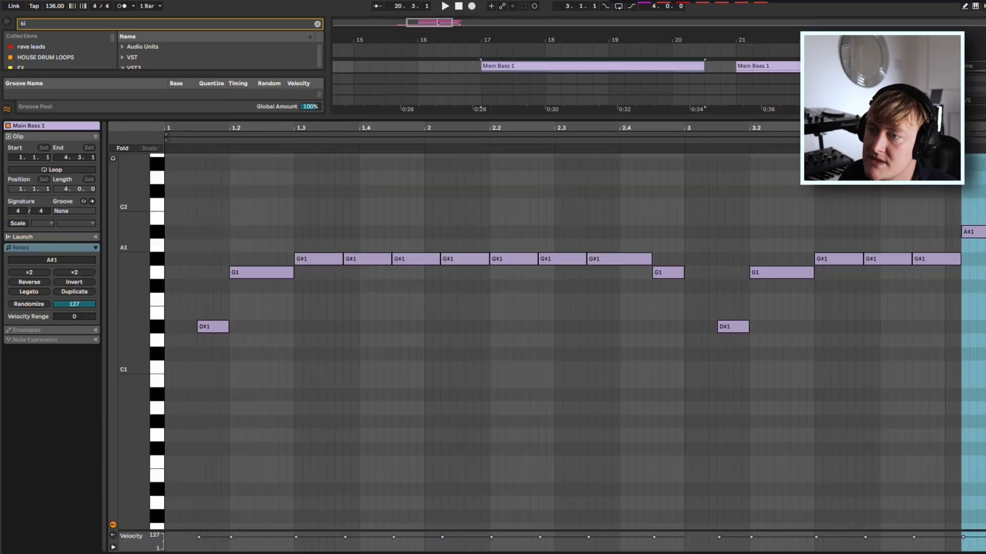
drag(294, 237, 594, 319)
click(417, 385)
mouse_move(320, 213)
mouse_down()
mouse_move(656, 310)
mouse_move(620, 285)
mouse_up()
drag(260, 351, 218, 329)
drag(267, 304, 248, 274)
drag(635, 293, 434, 226)
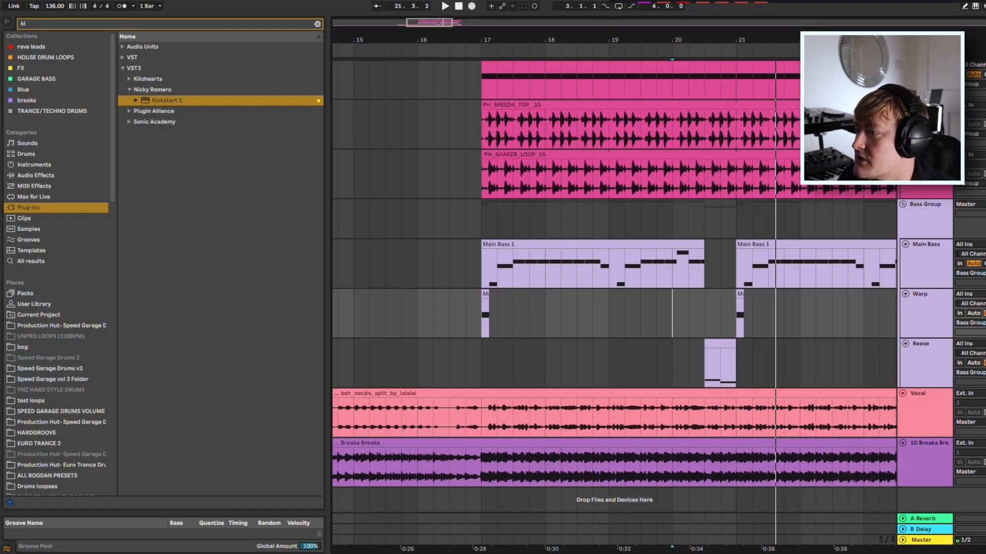
Open the Reese clip just before bar 21, examine its notes and their lengths, and close the note editor.
drag(727, 307, 738, 307)
key(shift+Tab)
double_click(720, 345)
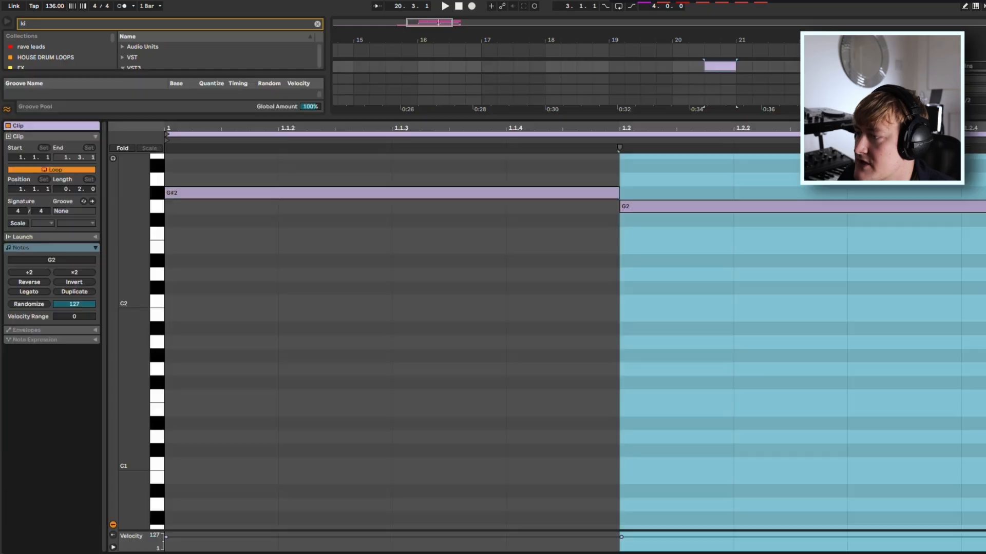
click(513, 193)
click(713, 207)
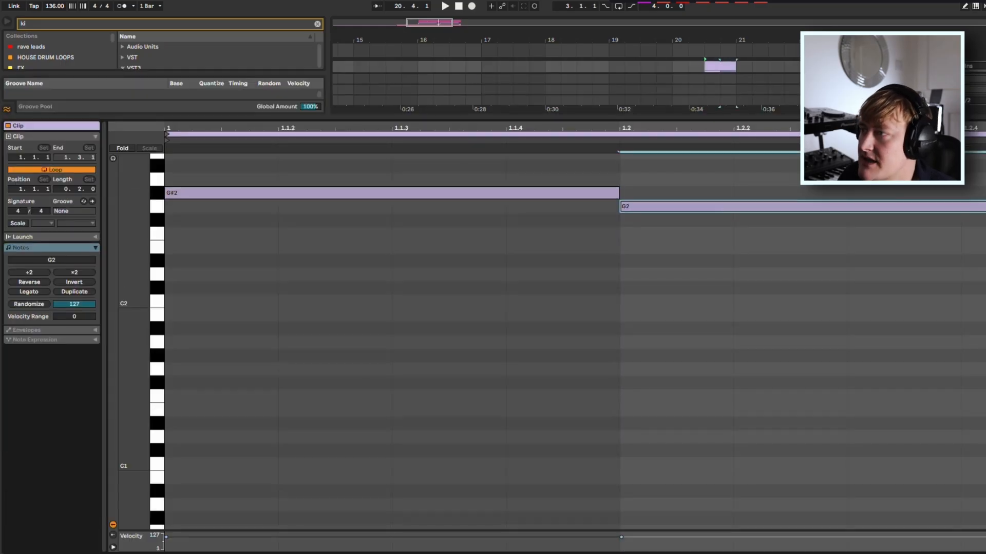
key(super+alt+l)
Open the Reese track's Serum 2 and reset it to the init preset.
double_click(924, 354)
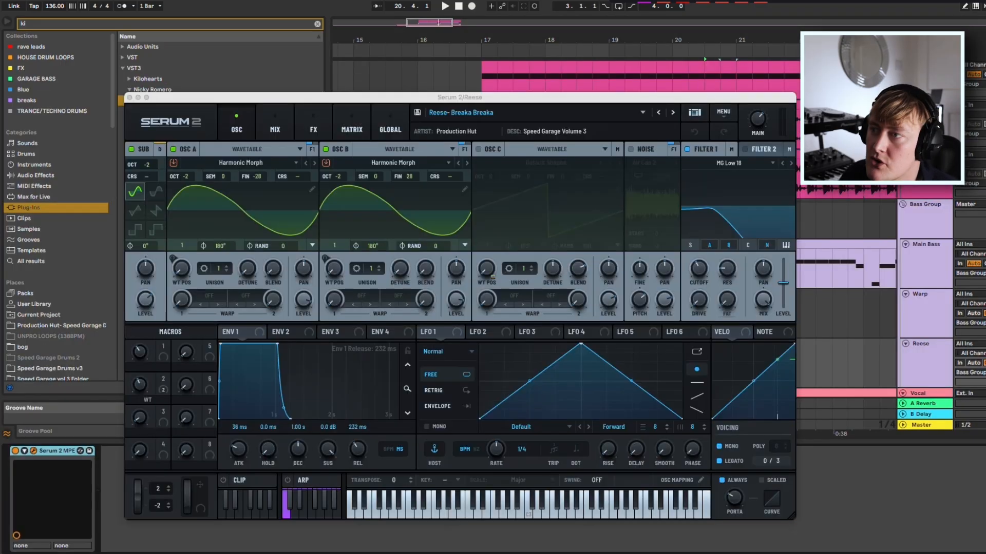
drag(411, 97, 439, 61)
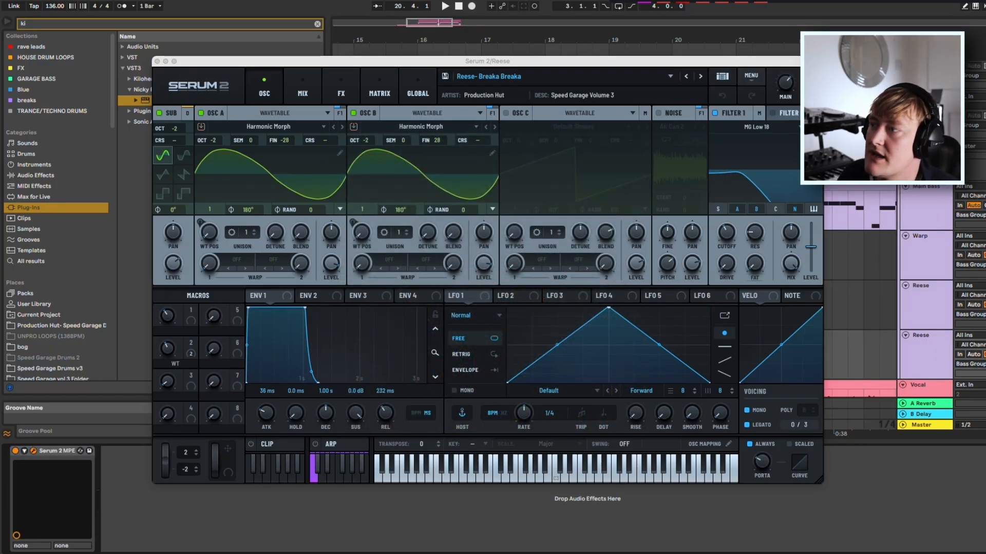
click(751, 76)
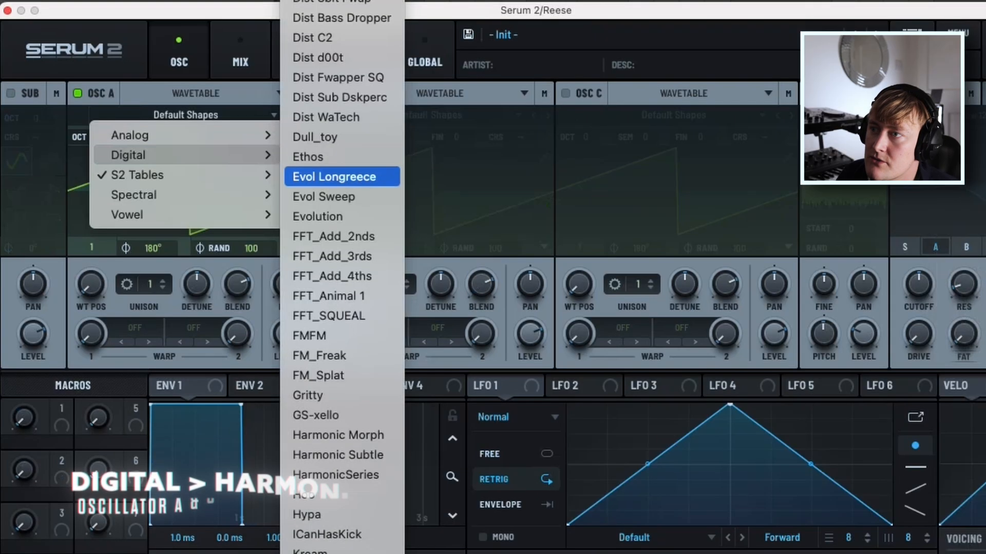
Choose the digital Harmonic Morph wavetable for oscillator A and lower it to octave -2.
scroll(342, 215, down, 3)
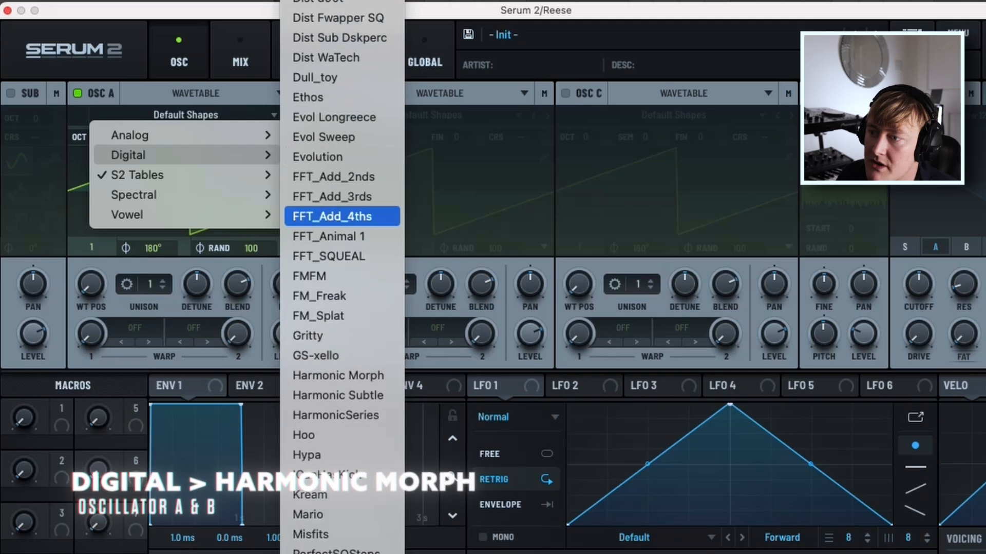
click(342, 376)
drag(98, 137, 97, 156)
Enable oscillator B with the digital Harmonic Morph wavetable and lower it to octave -2.
click(322, 94)
click(430, 115)
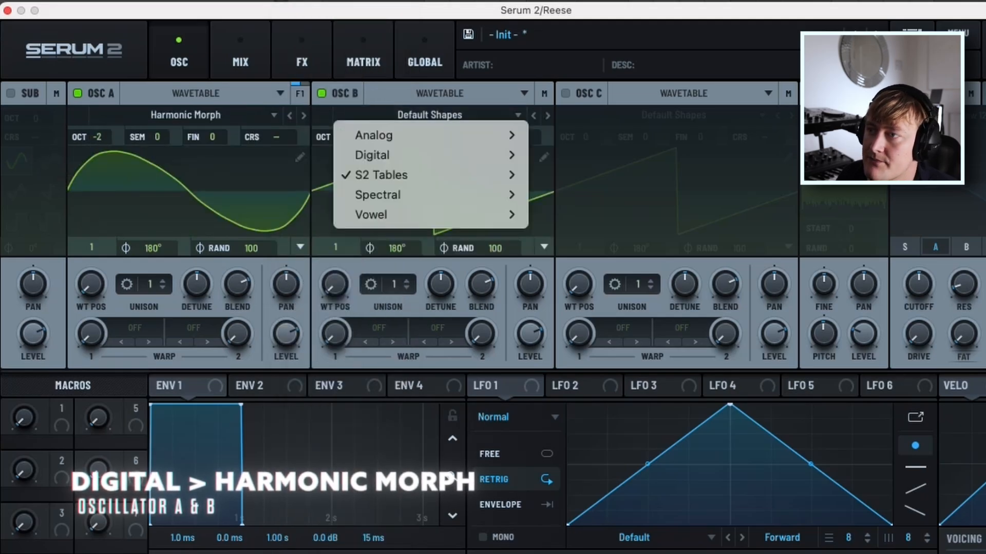
mouse_move(372, 155)
scroll(582, 317, down, 6)
click(582, 316)
drag(342, 137, 341, 156)
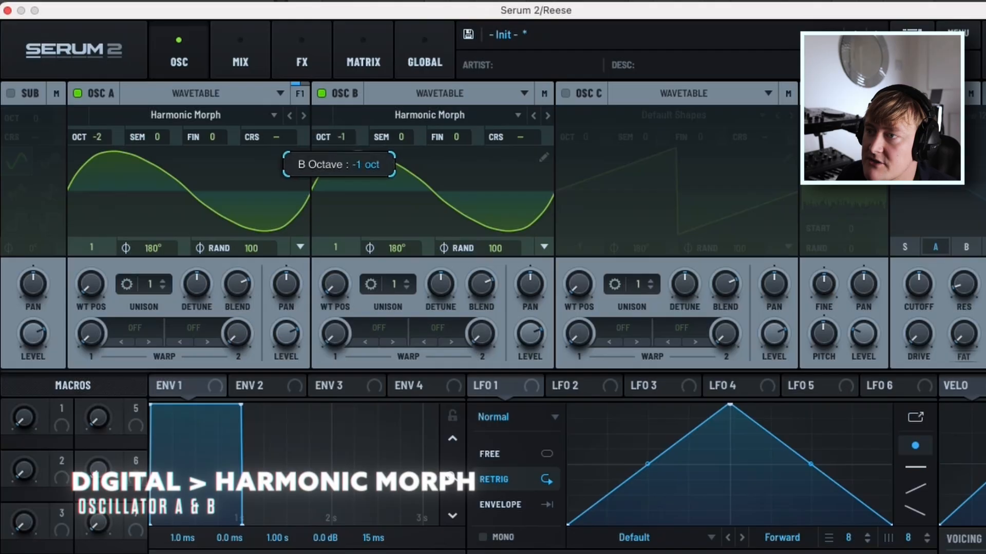
Fine-tune oscillator A to 26 cents and oscillator B to -26 cents, and enable the sub oscillator at octave -2.
drag(212, 137, 212, 102)
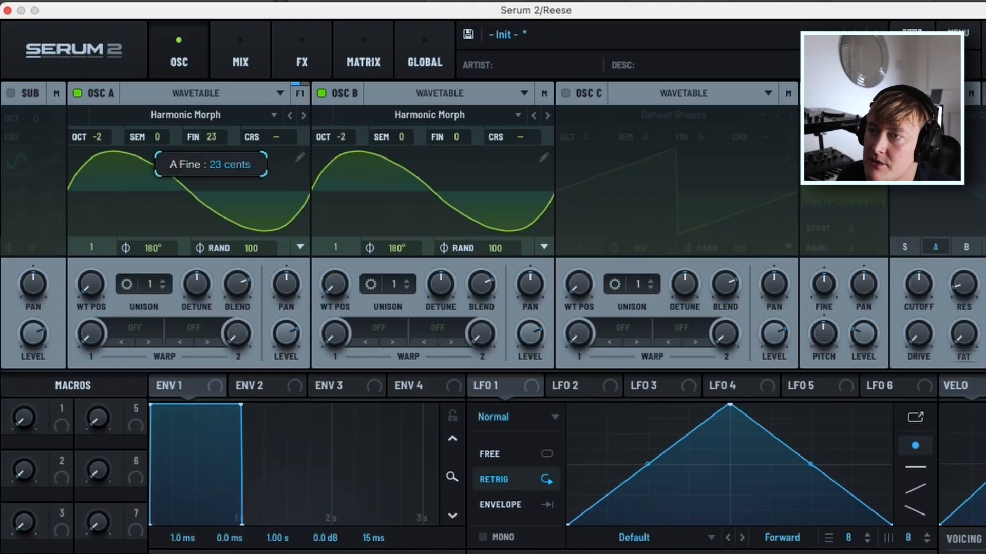
drag(455, 137, 455, 158)
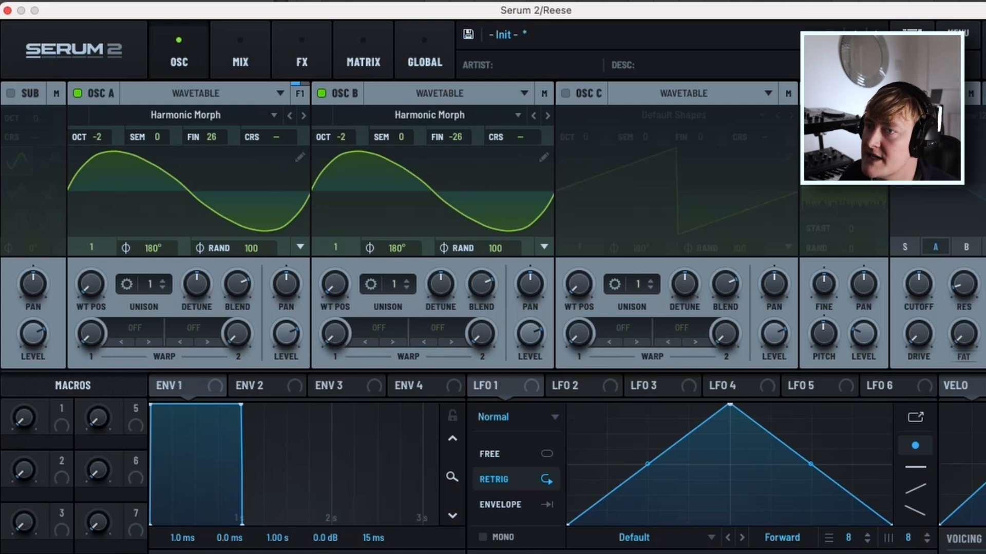
click(10, 94)
drag(35, 118, 36, 127)
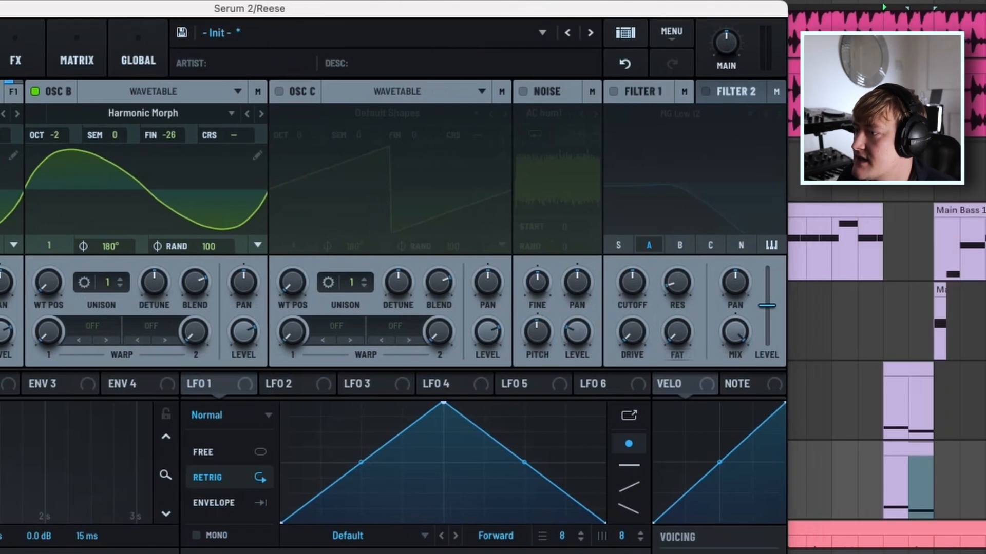
Assign macro 1 to the wavetable positions of oscillators A and B, and adjust it while the Reese plays.
click(885, 485)
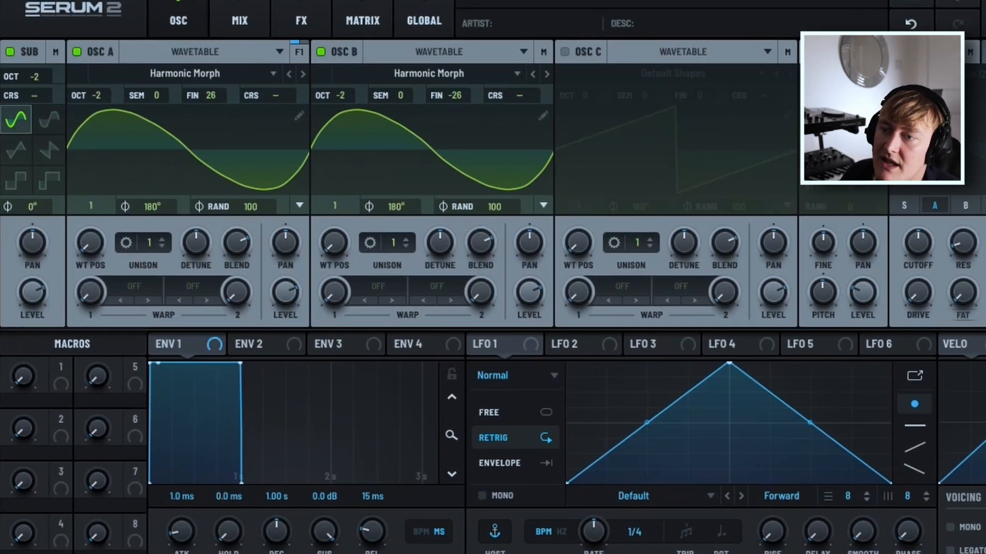
drag(60, 366, 90, 241)
drag(60, 366, 334, 242)
drag(24, 376, 24, 356)
drag(21, 276, 20, 286)
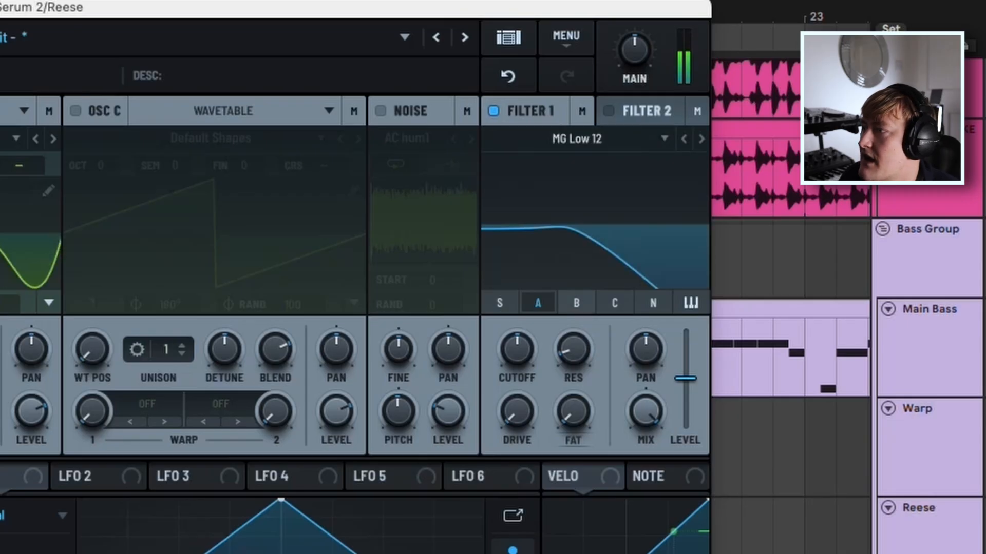
Route oscillator B into filter 1 and switch it to MG Low 18, with raised resonance and drive and a slightly lower cutoff.
click(576, 302)
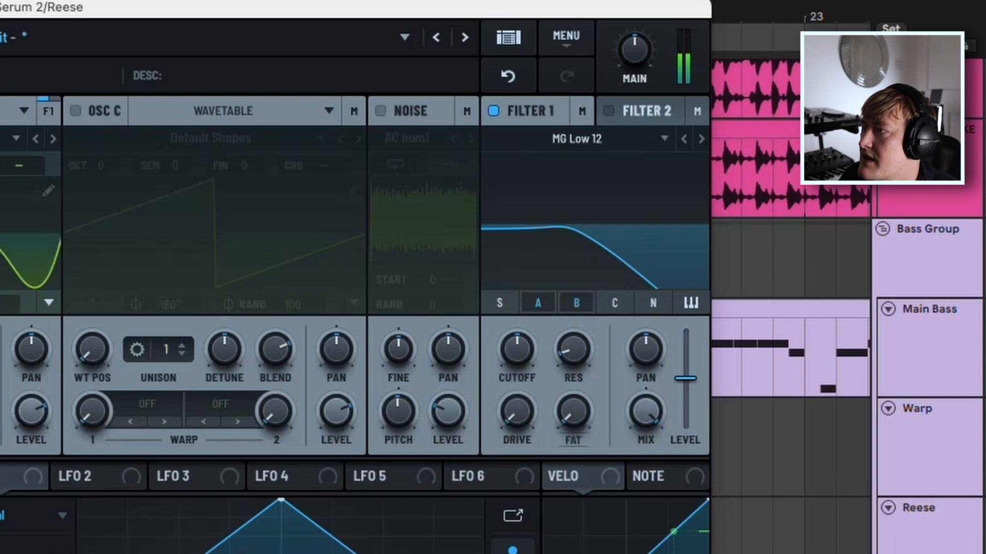
click(701, 139)
drag(574, 350, 573, 303)
mouse_move(517, 349)
mouse_down()
mouse_move(517, 334)
mouse_move(517, 357)
mouse_up()
drag(517, 410, 518, 367)
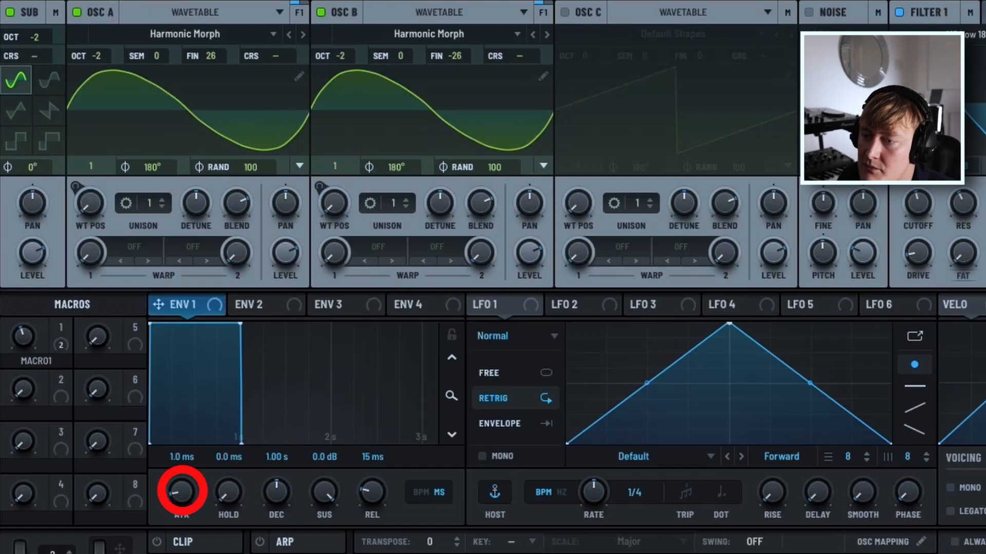
Set envelope 1's attack to 7.6 ms, and fine-tune the filter 1 cutoff and macro 1, turning the macro to 44.
drag(182, 491, 182, 480)
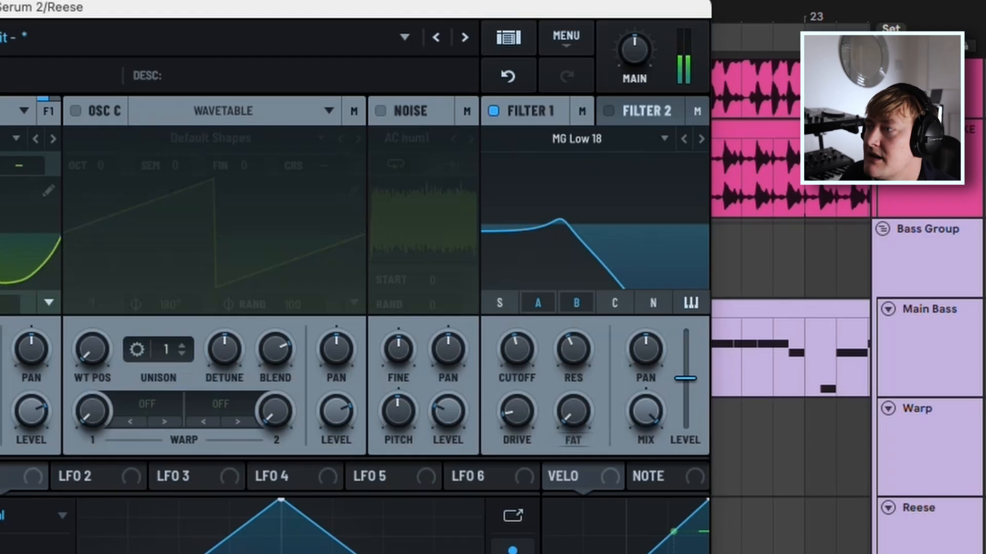
mouse_move(517, 349)
mouse_down()
mouse_move(516, 328)
mouse_move(517, 352)
mouse_up()
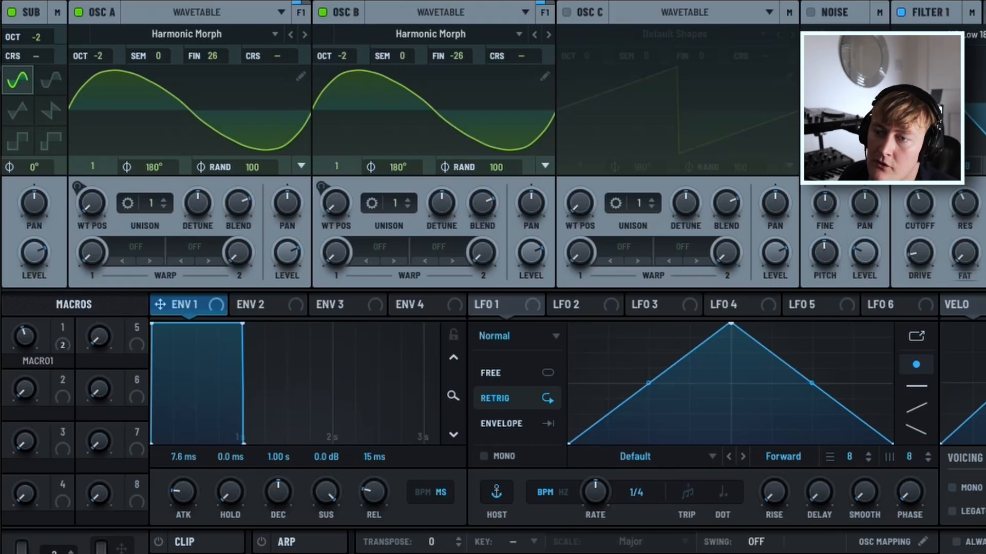
mouse_move(25, 338)
mouse_down()
mouse_move(36, 319)
mouse_move(25, 330)
mouse_up()
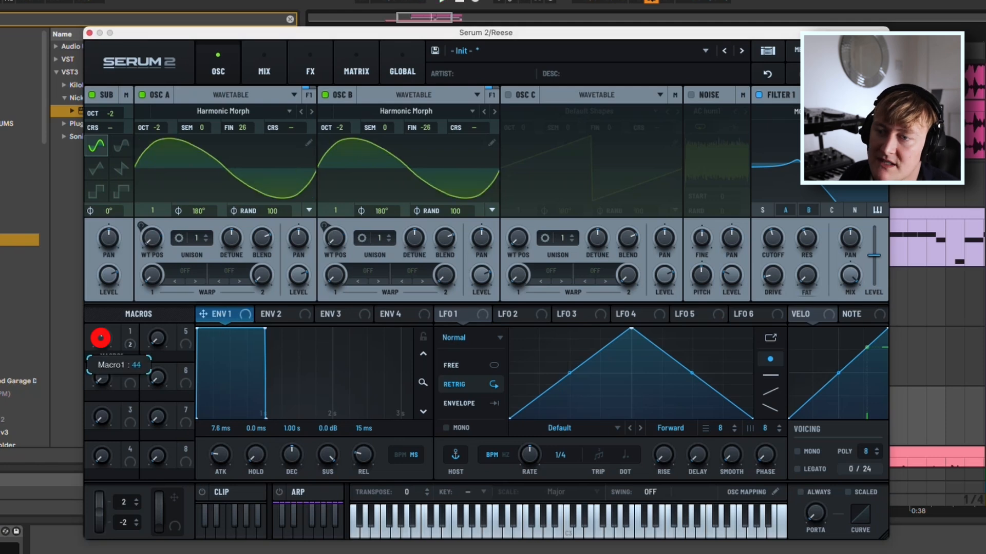
key(space)
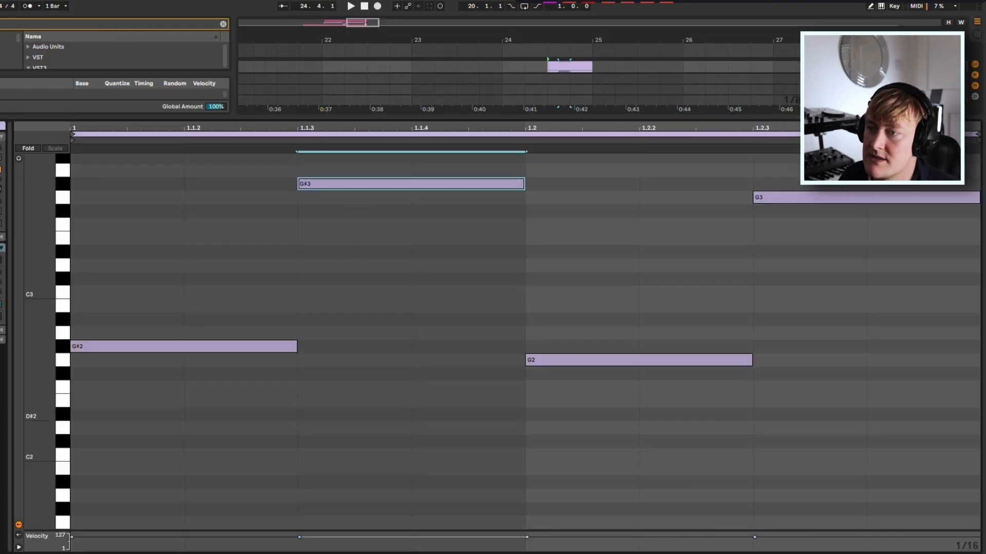
Step back and forth through the last note-length edits in the Reese clip at bar 24.
click(183, 347)
key(super+z)
key(super+z)
key(super+shift+z)
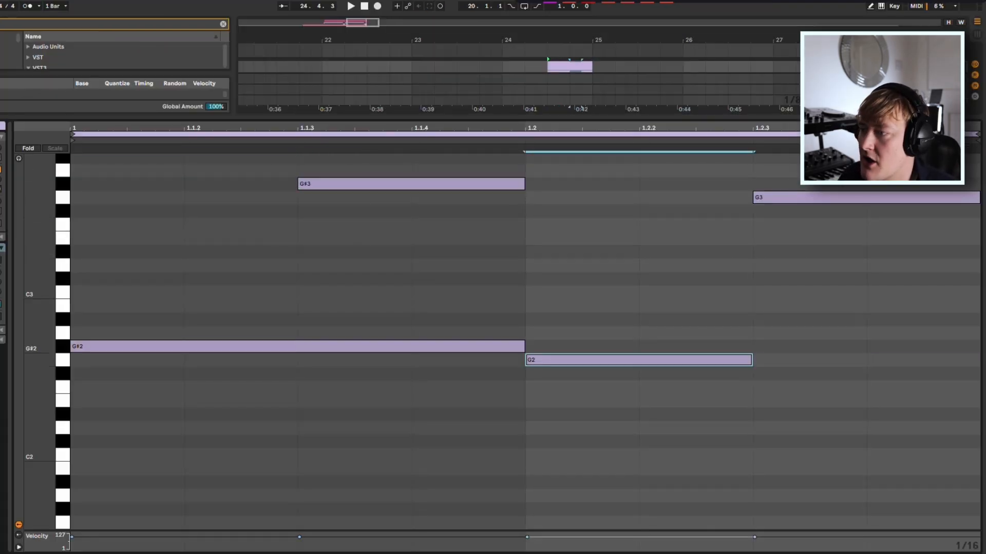
key(super+z)
key(super+z)
key(super+z)
key(super+z)
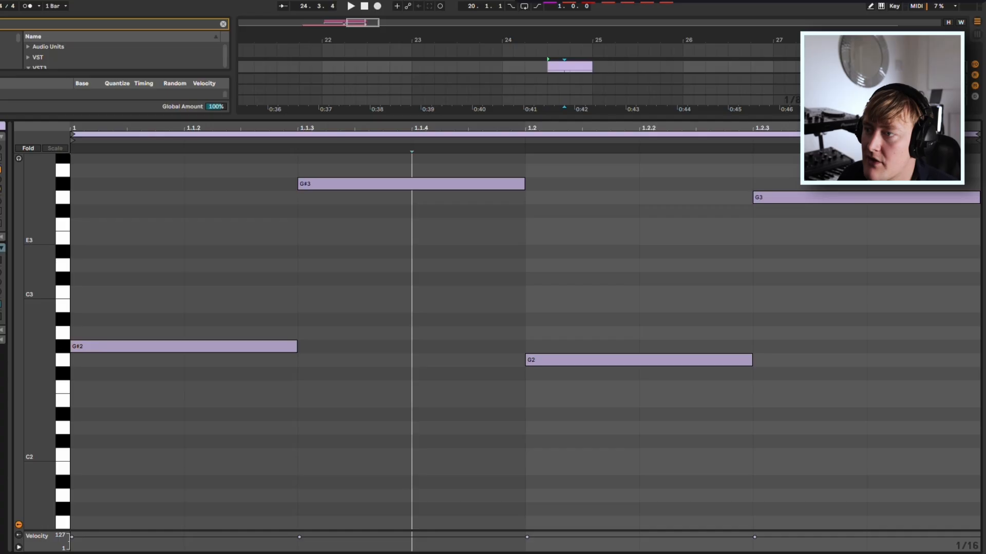